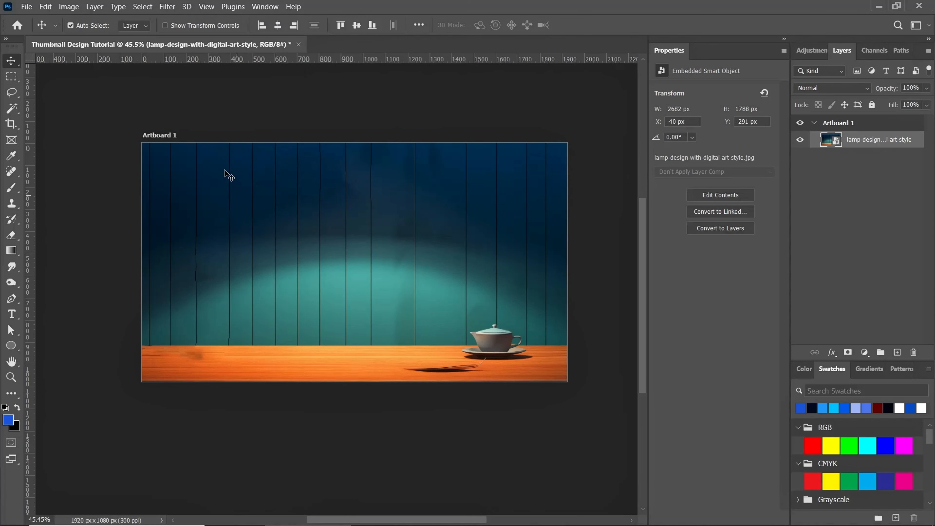
Apply a Gaussian Blur with a 7-pixel radius to the lamp background smart object
click(167, 6)
mouse_move(220, 158)
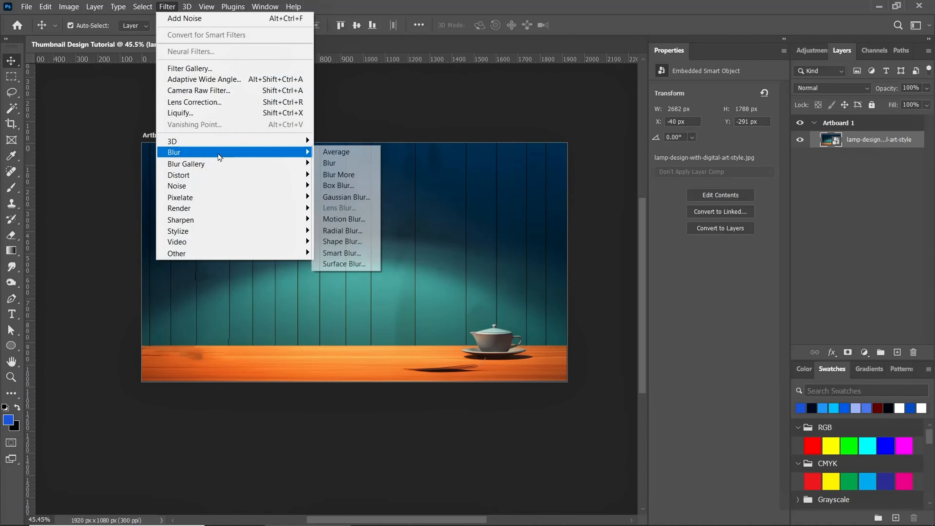
click(346, 197)
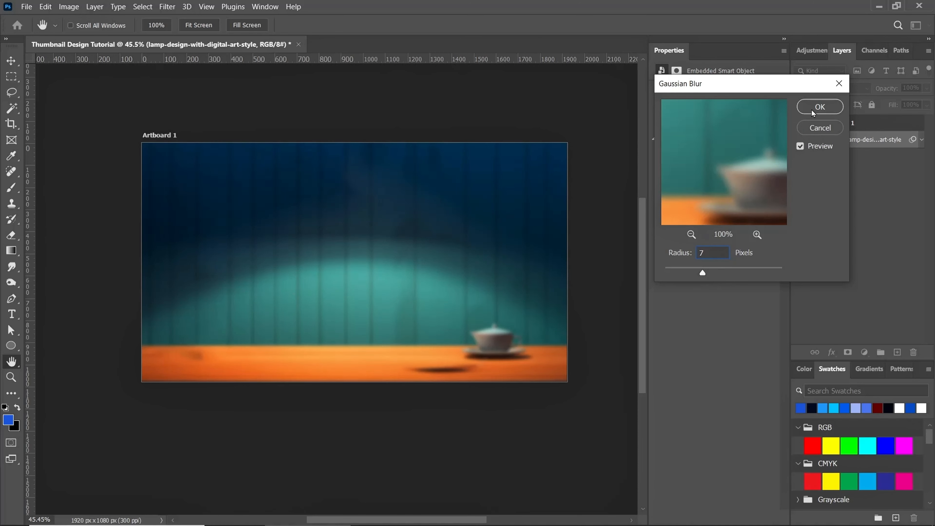
click(821, 107)
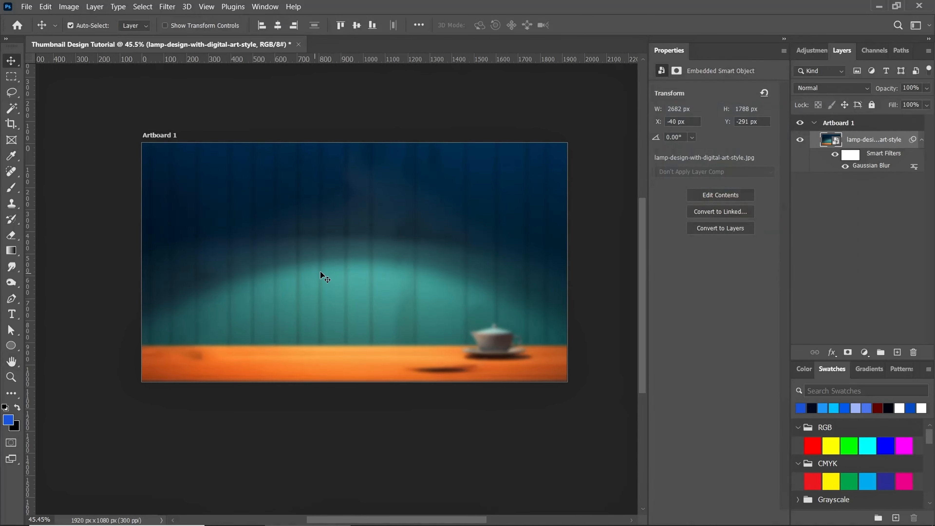
Apply a 3% monochromatic Add Noise filter with Gaussian distribution to the background image
scroll(323, 276, up, 1)
scroll(331, 287, up, 1)
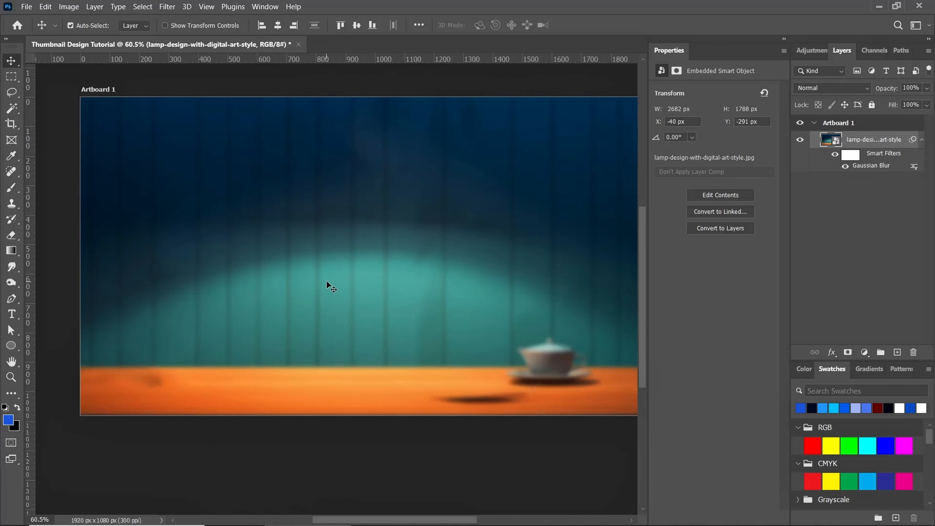
click(166, 7)
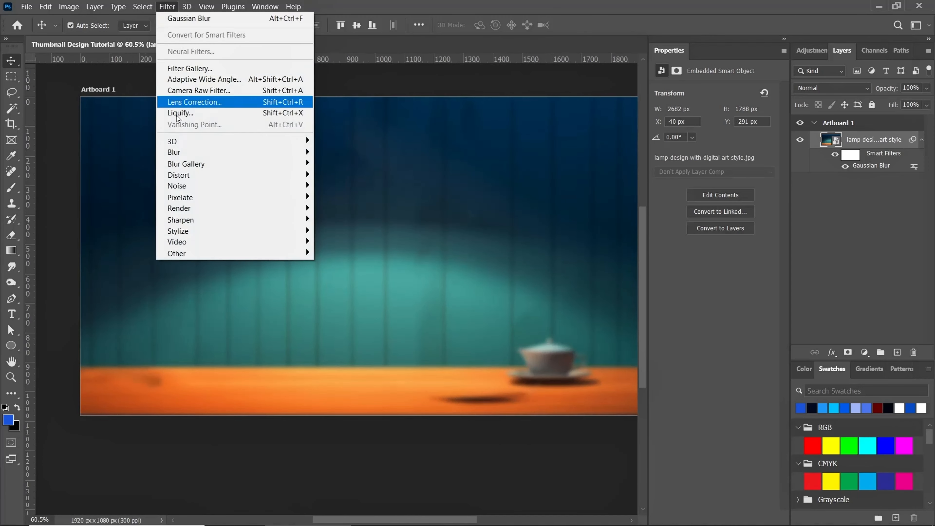
mouse_move(190, 185)
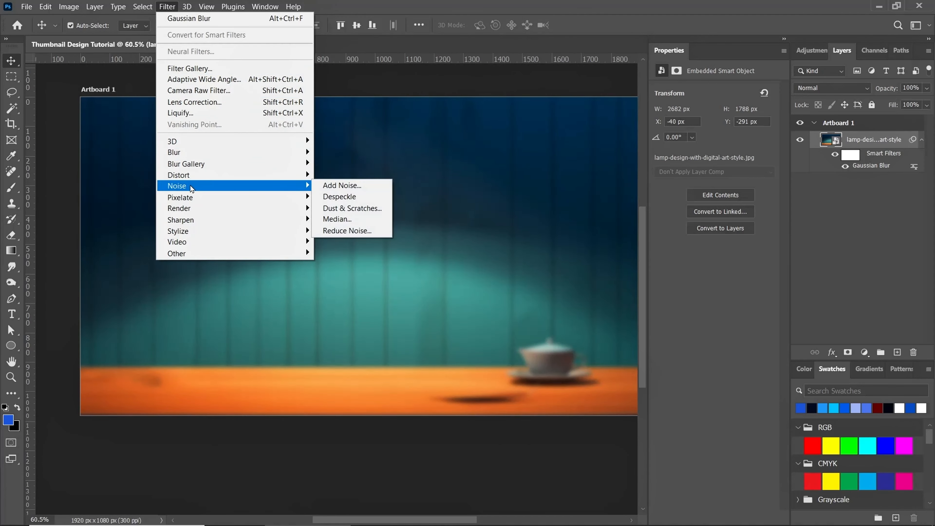
click(331, 186)
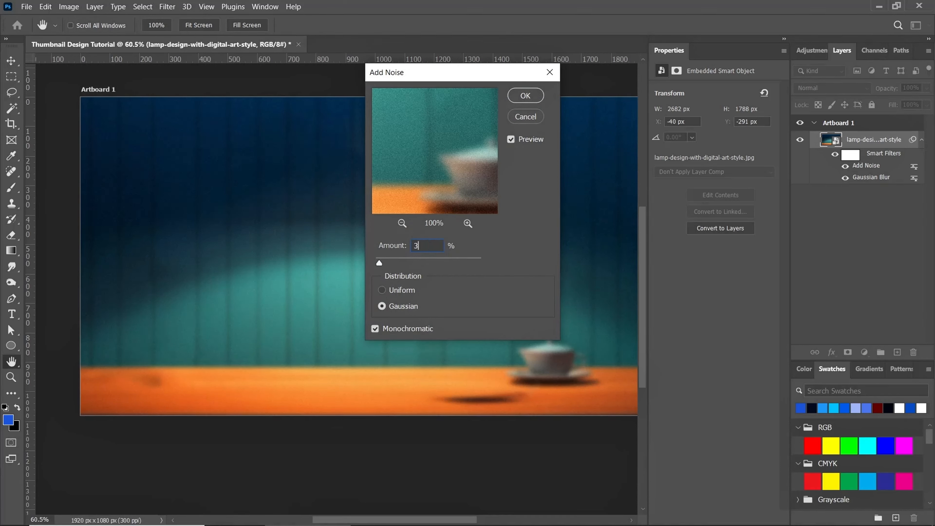
click(525, 97)
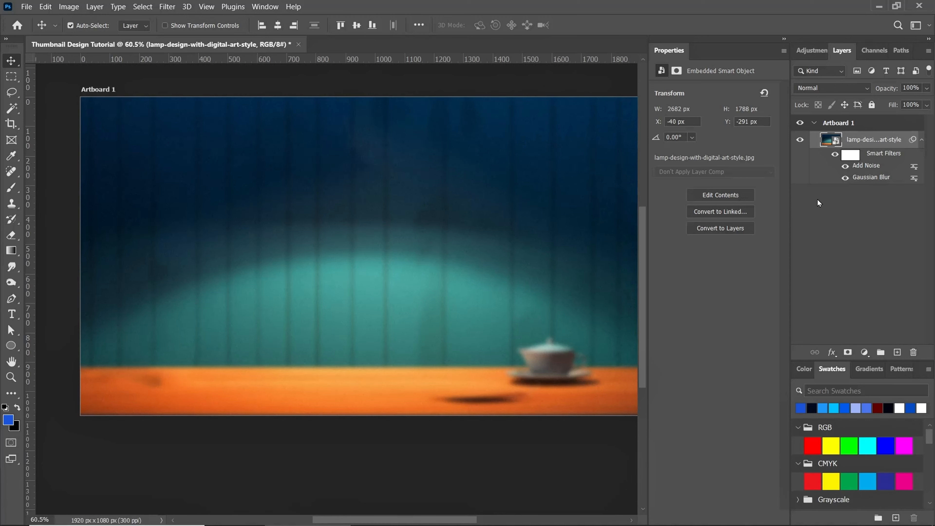
Add a blue #205ce0 Solid Color fill layer above the background and set its blend mode to Hue
scroll(422, 245, down, 3)
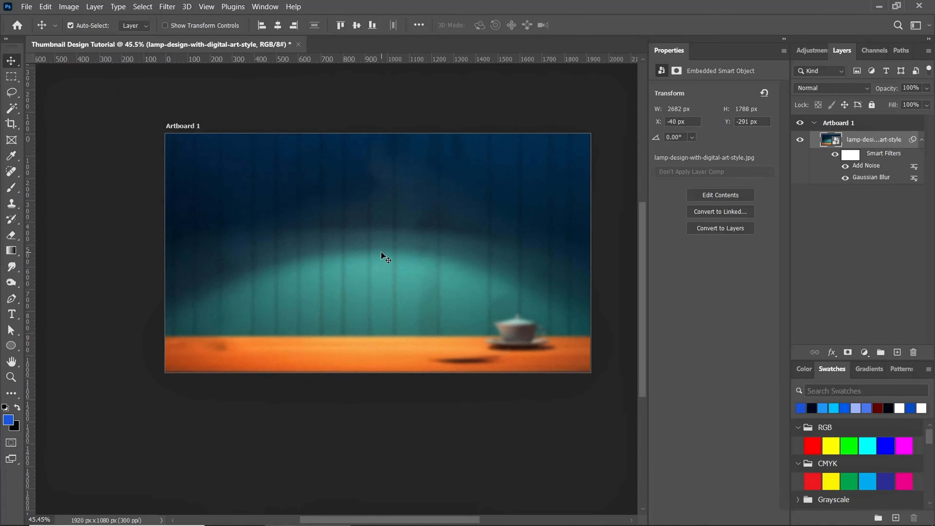
click(865, 352)
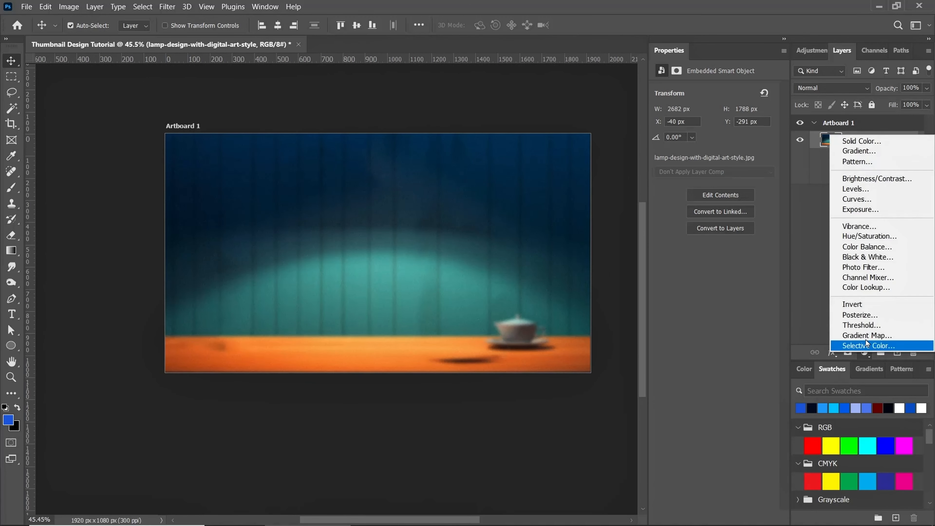
click(886, 141)
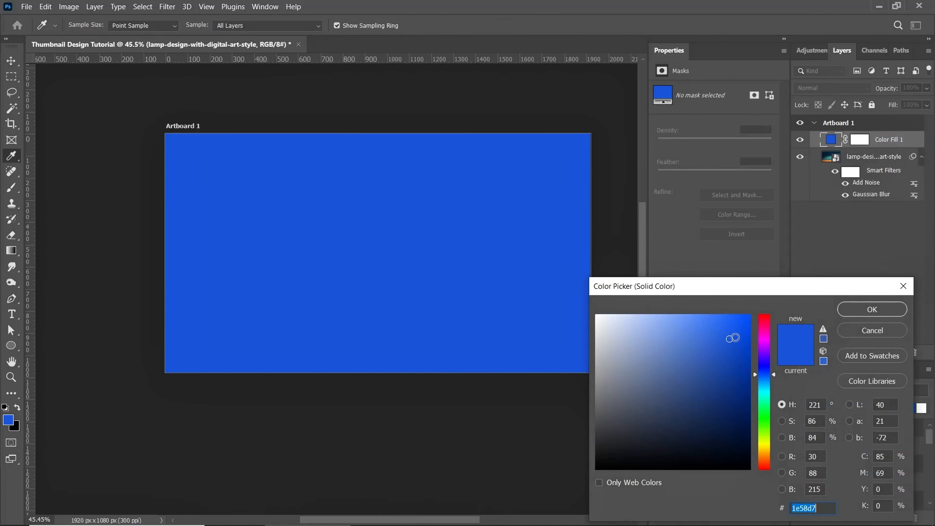
click(869, 309)
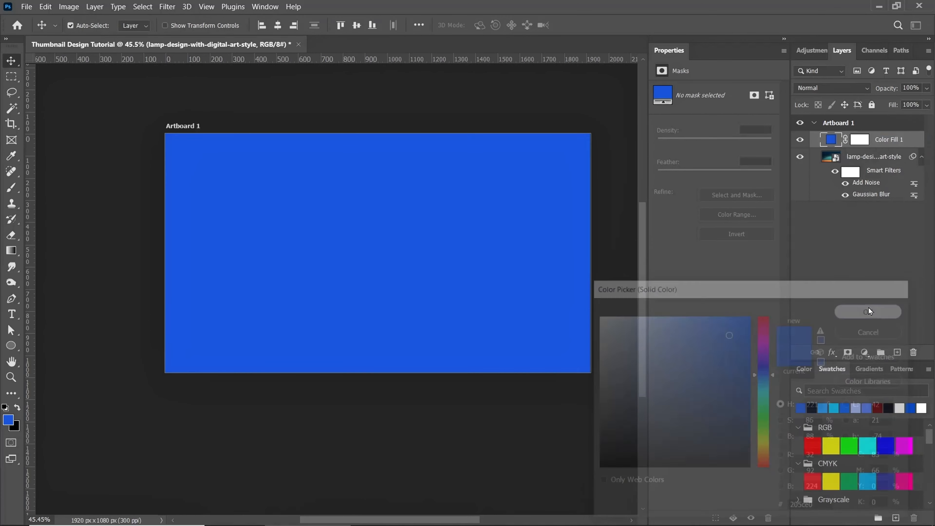
click(847, 89)
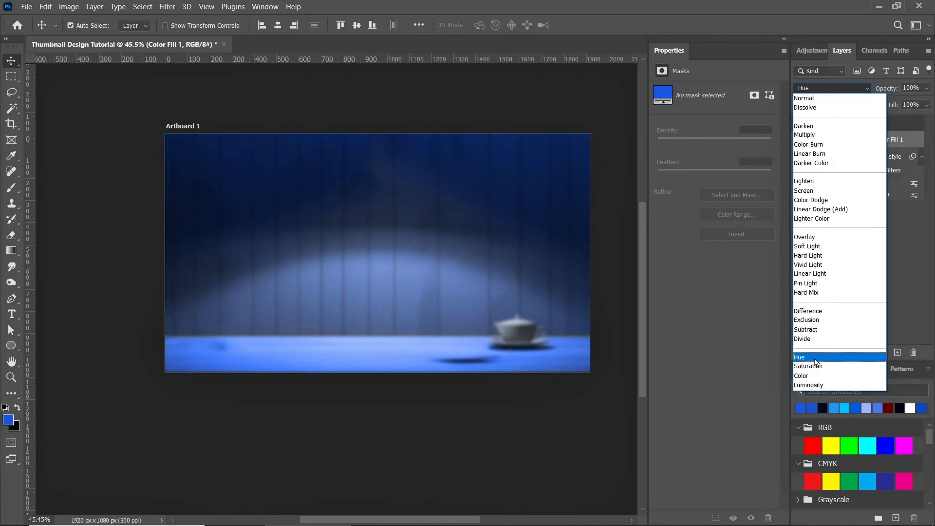
click(804, 357)
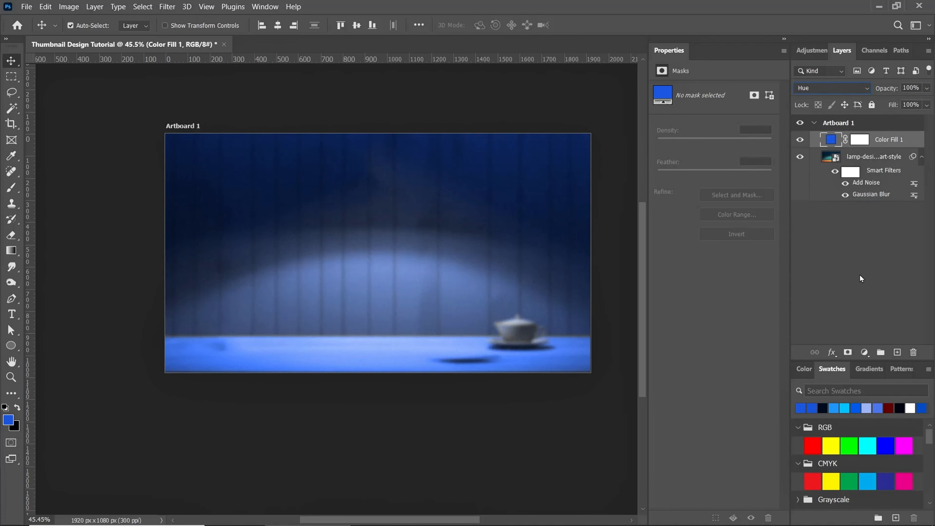
Add a Brightness/Contrast adjustment layer above the color fill with brightness -84 and contrast 20
click(865, 353)
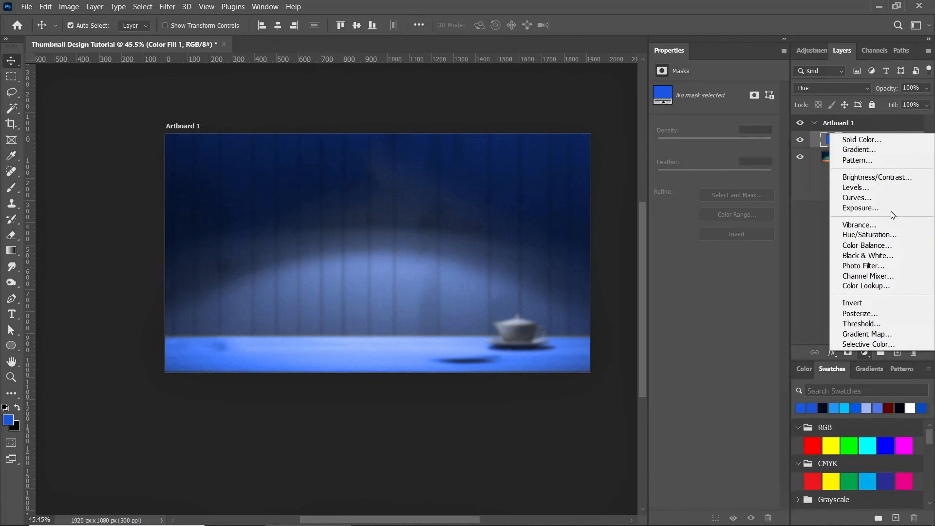
click(891, 176)
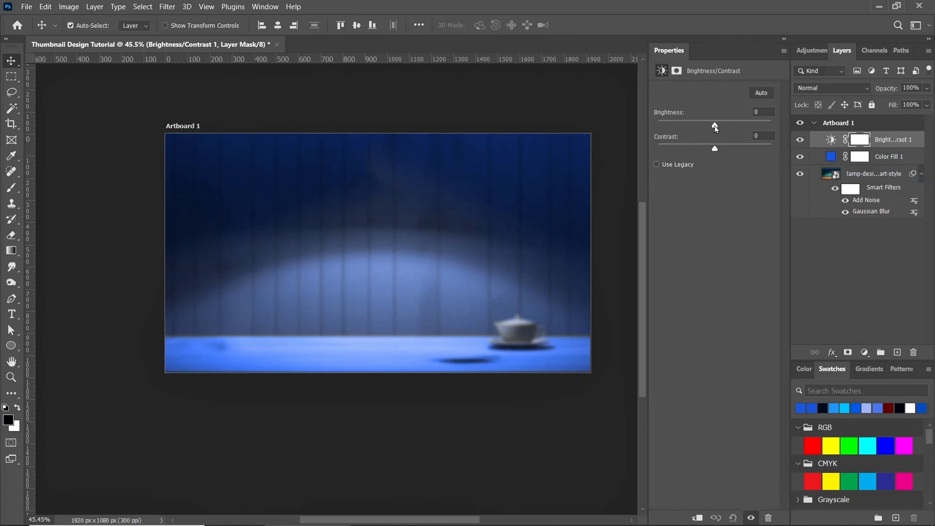
drag(712, 126, 694, 133)
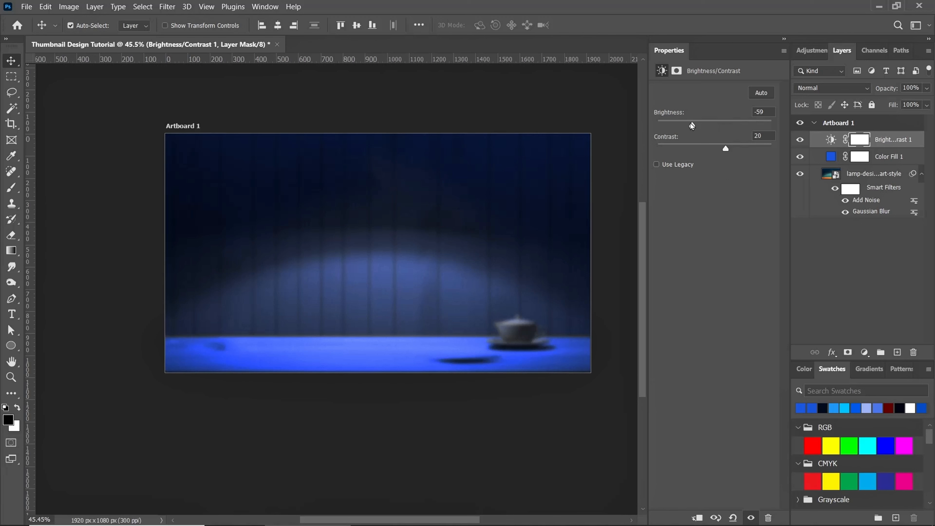
drag(691, 124, 685, 128)
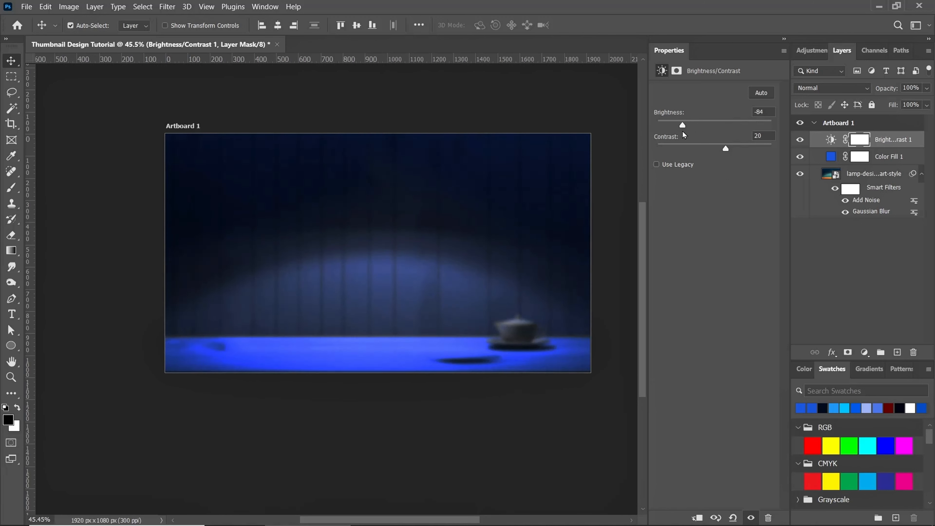
Group the Brightness/Contrast, color fill and lamp background layers together
ctrl+click(880, 180)
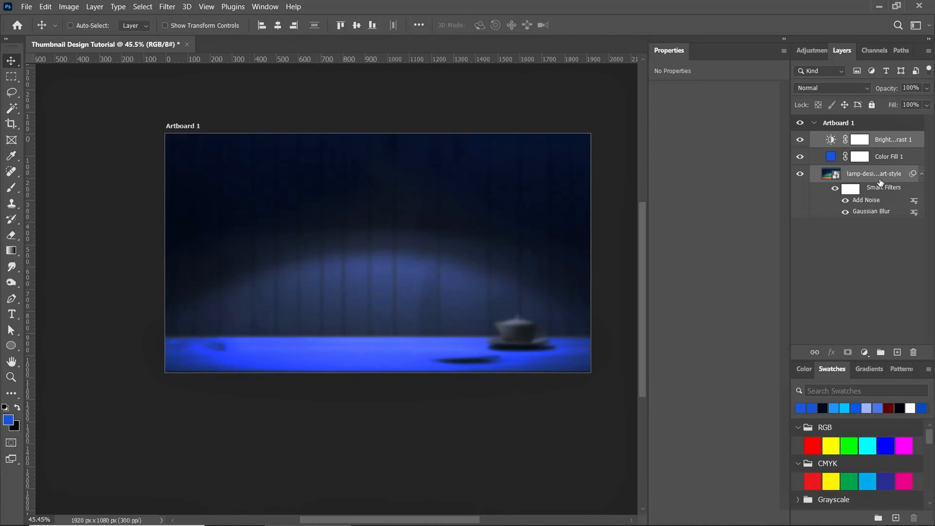
ctrl+click(901, 165)
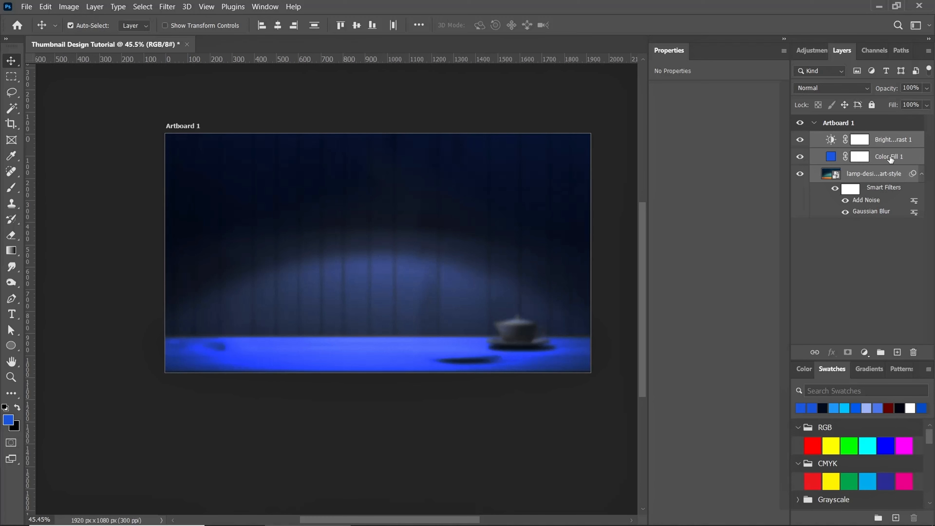
key(ctrl+g)
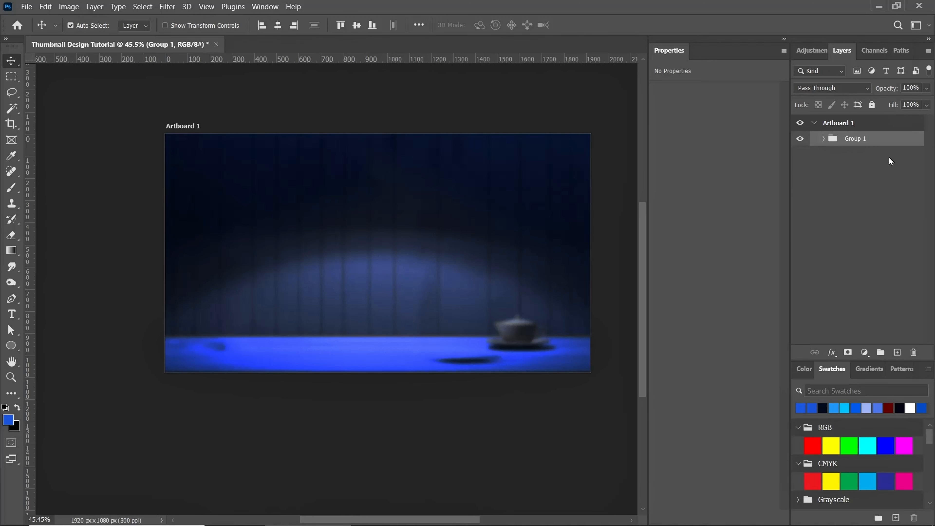
Place man-wearing-checkered-shirt-red-suspenders.png as an embedded image and move it to about X 461 px, Y 110 px
scroll(485, 208, up, 1)
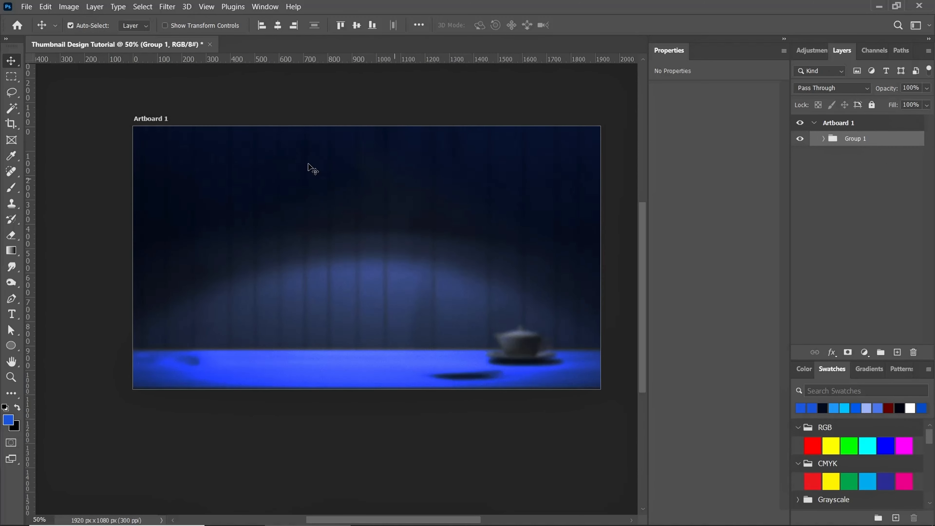
click(27, 7)
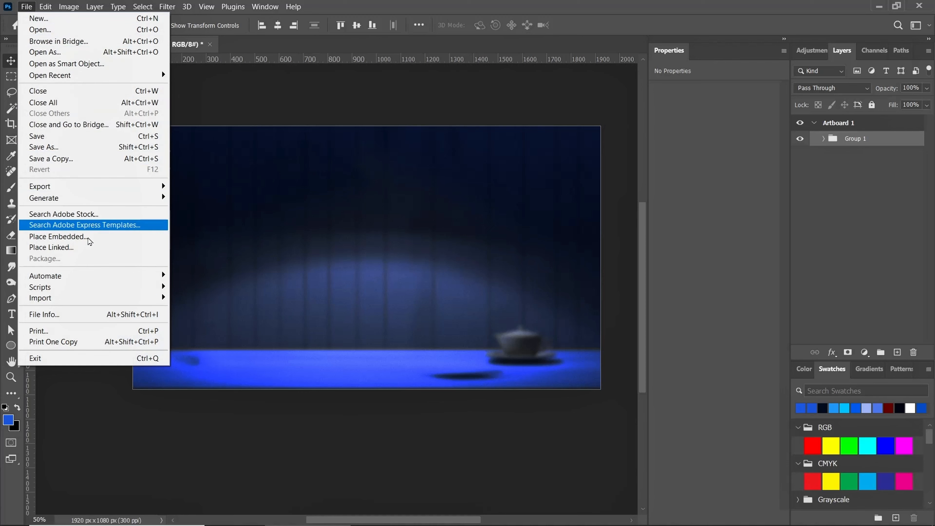
click(92, 239)
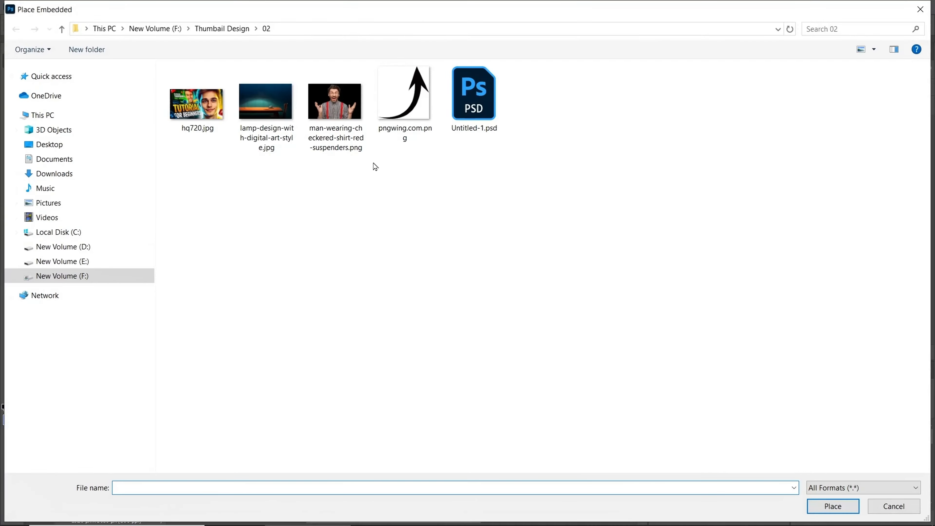
click(348, 112)
click(834, 505)
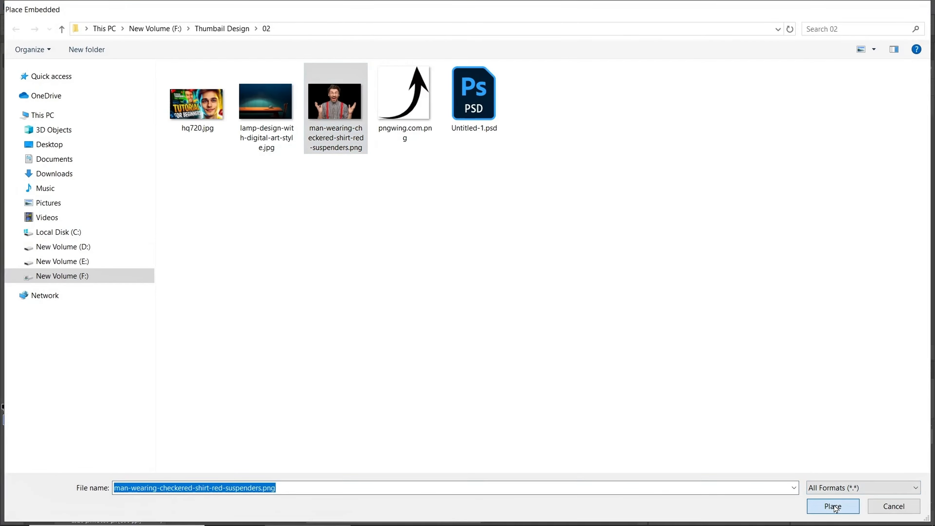
click(603, 26)
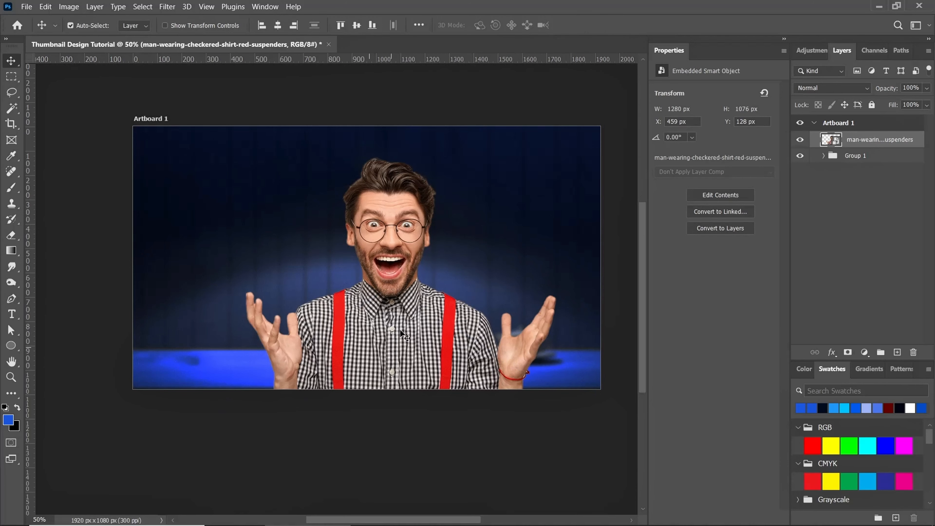
scroll(403, 353, up, 1)
drag(403, 353, 396, 330)
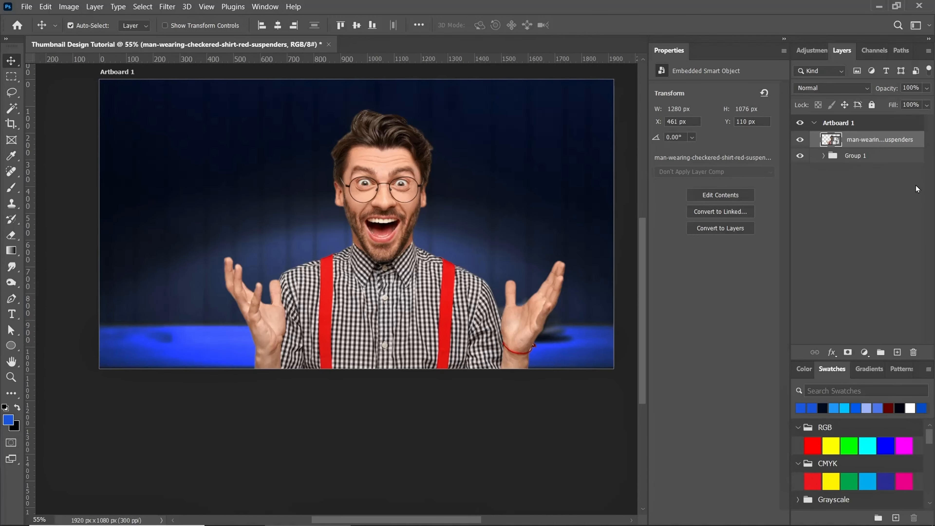
Create a new empty layer directly beneath the man's image and set the Brush tool's foreground color to #5787f1
click(897, 352)
drag(894, 142, 834, 181)
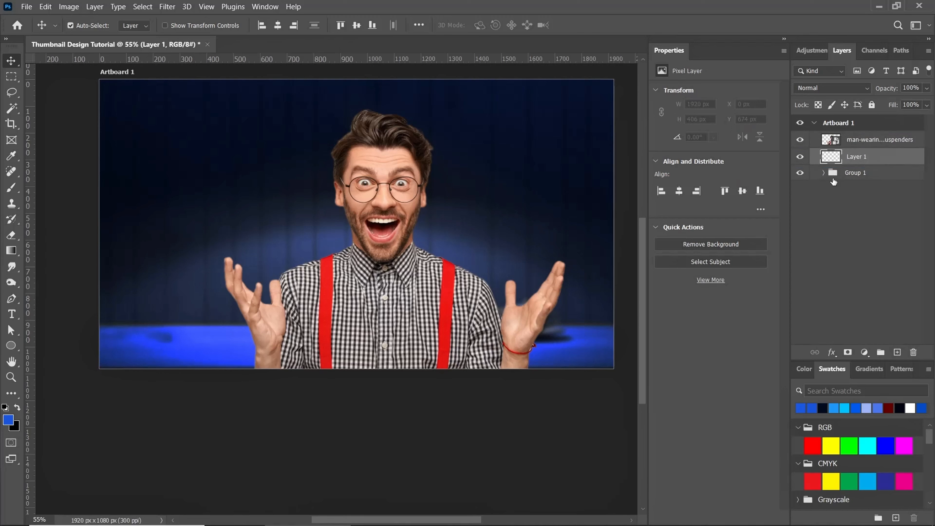
click(6, 189)
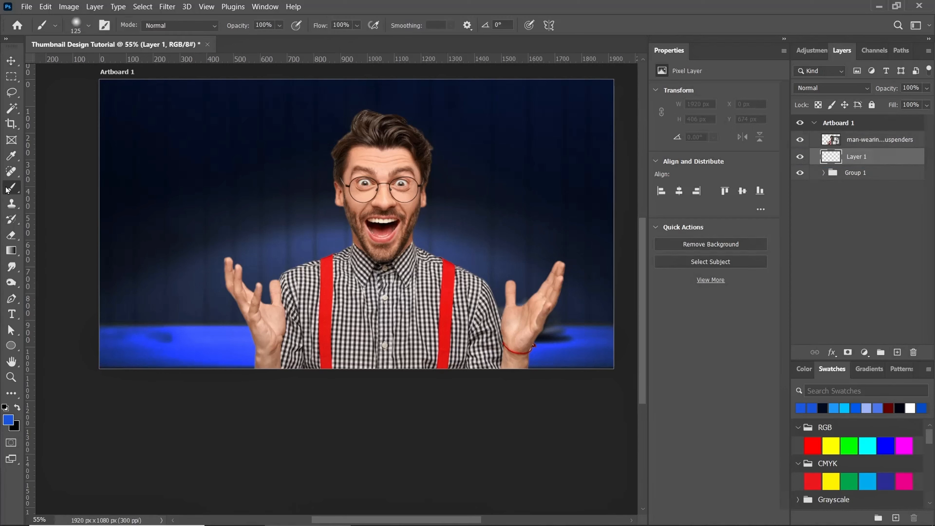
click(8, 420)
click(697, 324)
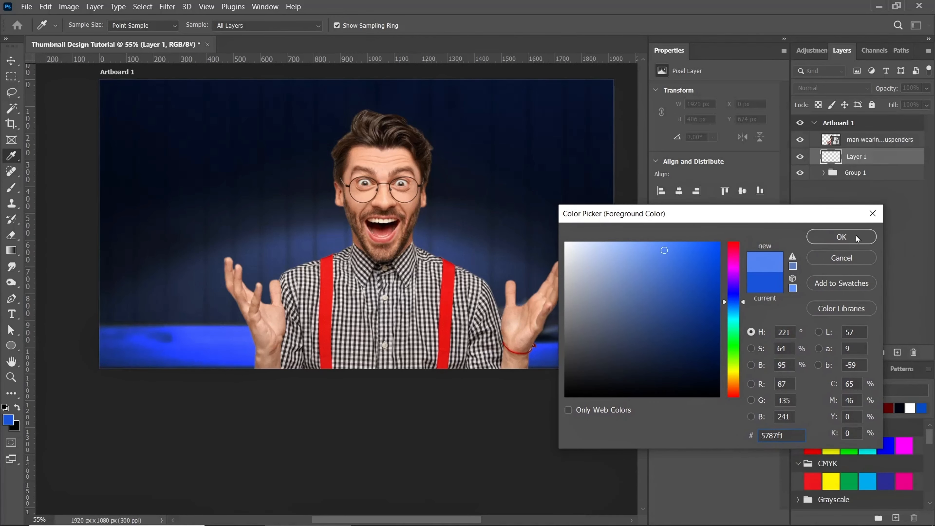
click(841, 237)
Enlarge the brush to 500 px and set the new layer's blend mode to Linear Dodge (Add)
key(b)
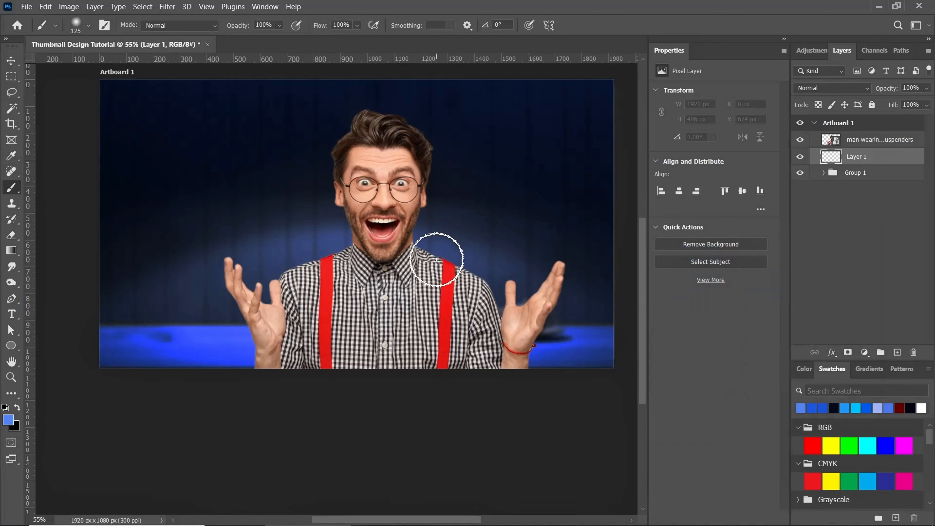
key(bracketright)
key(bracketright)
key(bracketright)
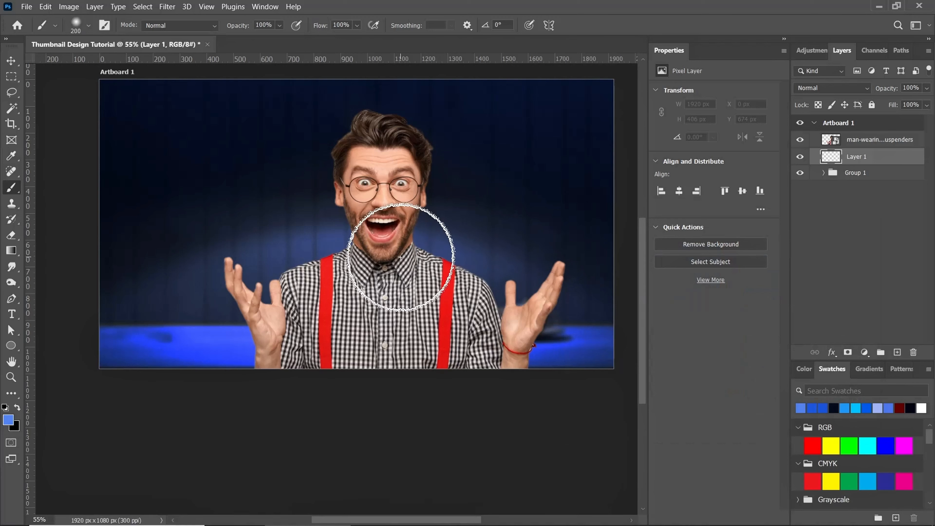
key(bracketright)
key(bracketright)
key(bracketright)
key(bracketright)
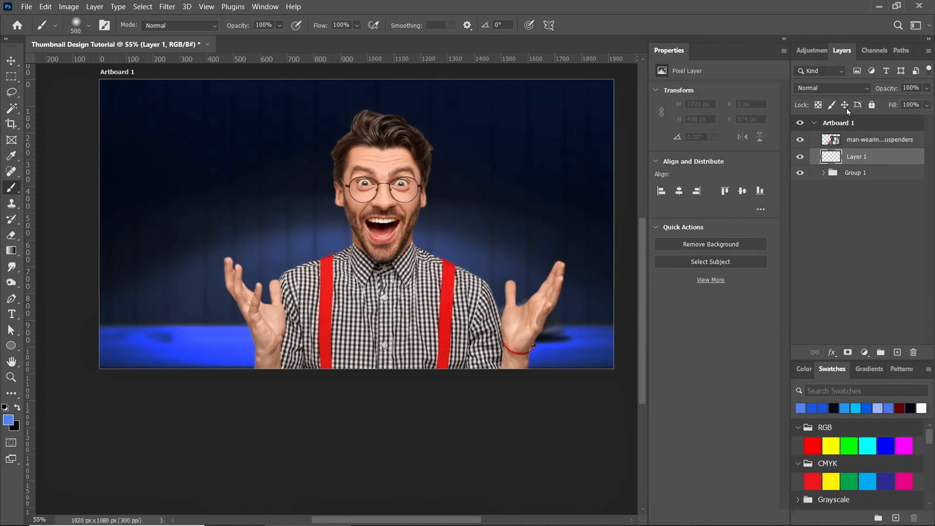
click(852, 87)
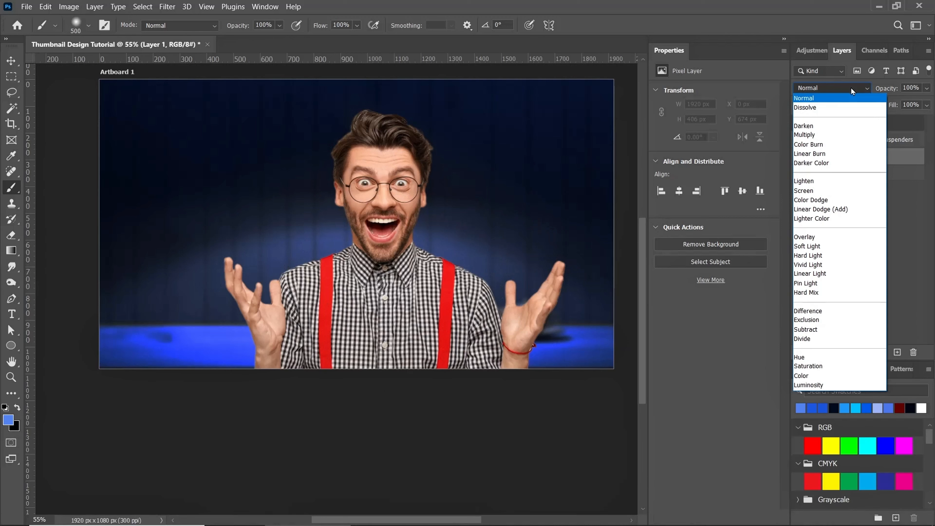
click(821, 208)
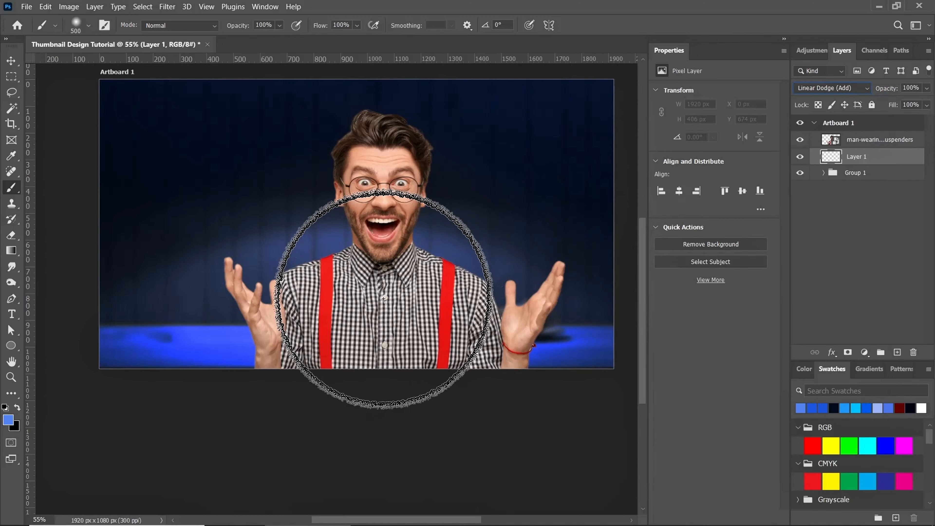
Paint a soft blue glow behind the man's torso with the 500 px brush and behind his head with a 400 px brush
mouse_move(392, 271)
mouse_down()
mouse_move(379, 234)
mouse_move(349, 265)
mouse_move(431, 298)
mouse_move(391, 275)
mouse_move(330, 276)
mouse_move(456, 314)
mouse_up()
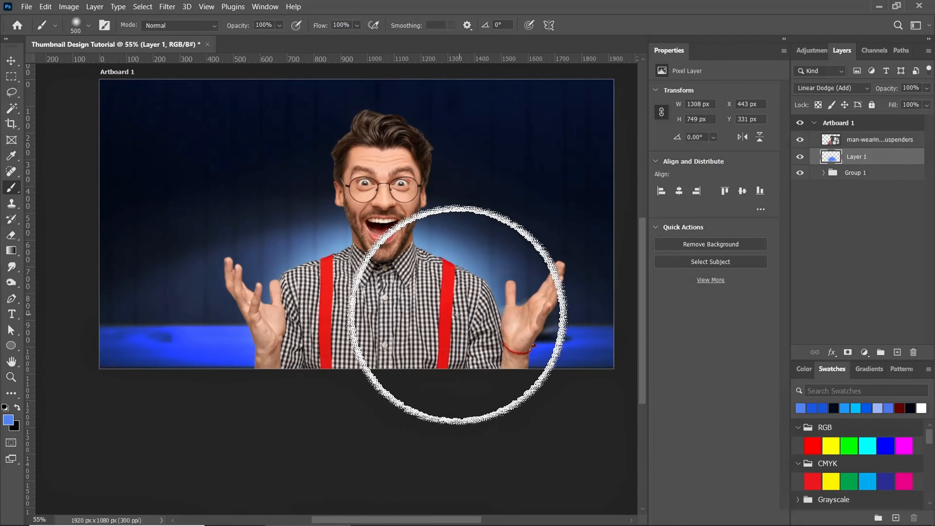
key(bracketleft)
key(bracketleft)
key(bracketleft)
click(384, 168)
key(bracketright)
key(bracketright)
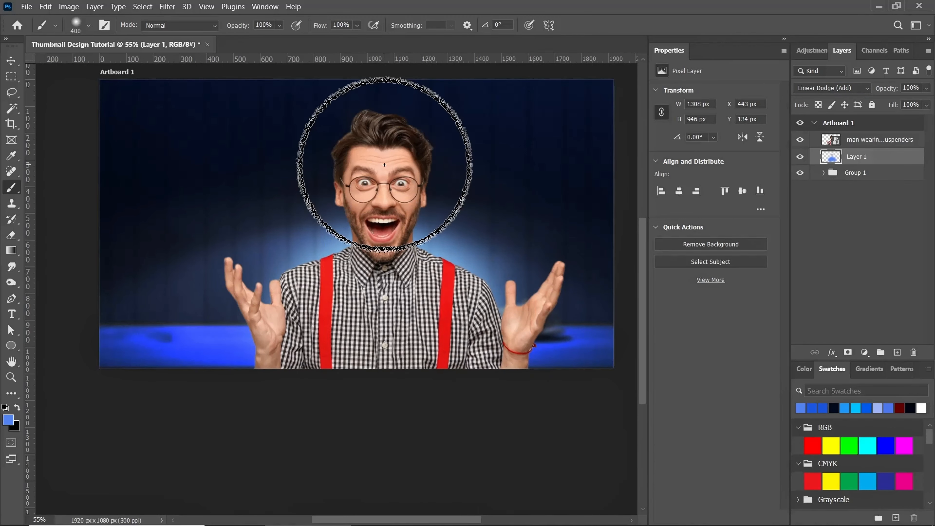
click(384, 165)
key(ctrl+z)
click(388, 186)
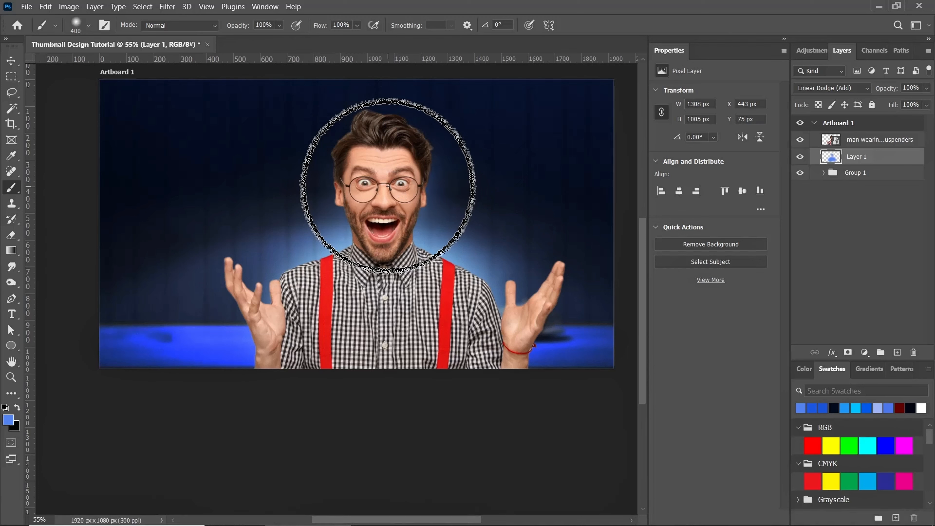
click(383, 193)
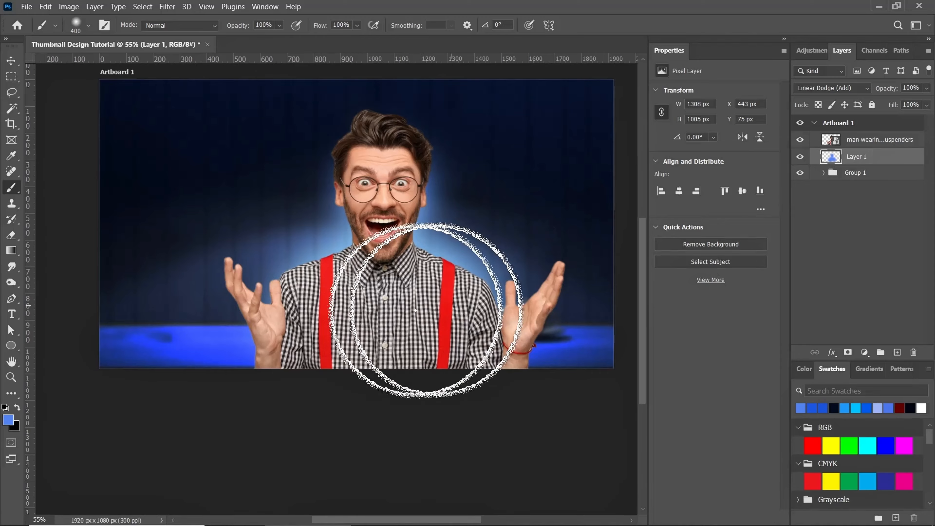
Create a new layer above the man's image and clip it to that image
scroll(414, 287, up, 3)
click(11, 61)
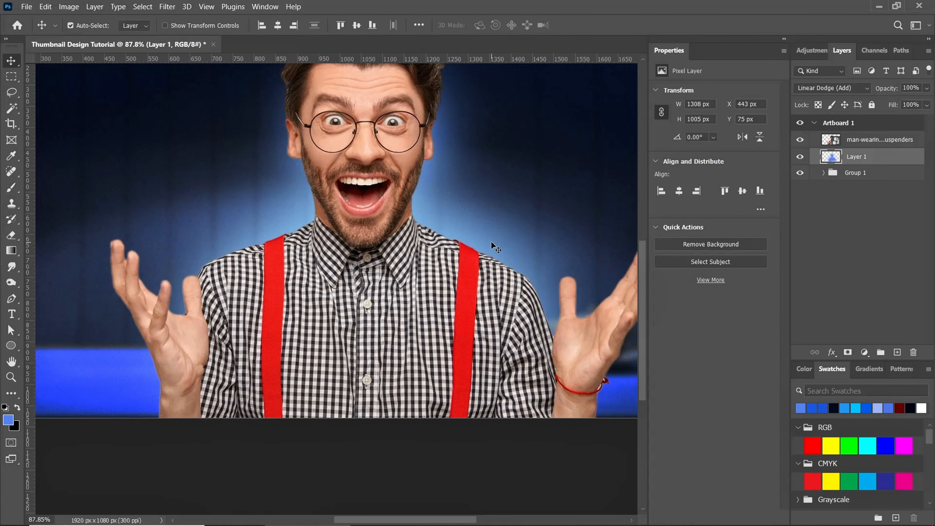
scroll(431, 254, up, 4)
scroll(431, 254, down, 2)
scroll(431, 255, down, 3)
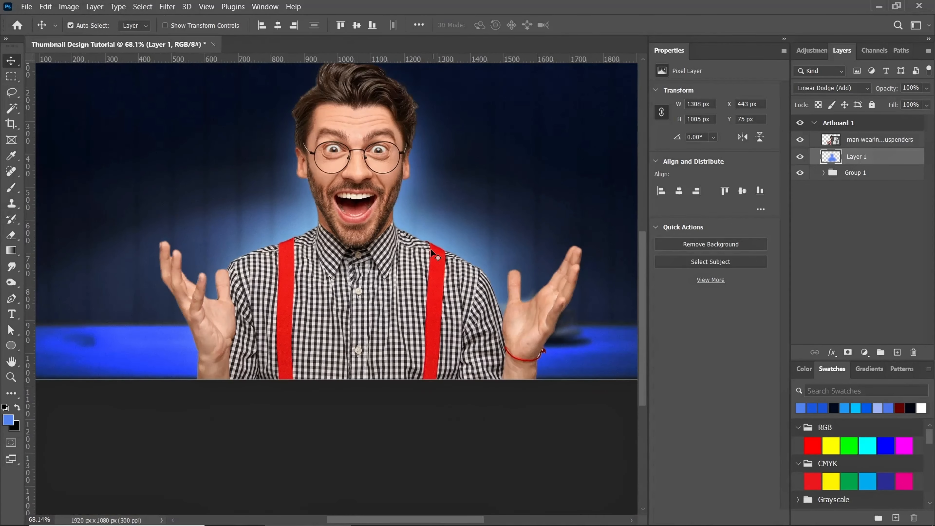
click(885, 140)
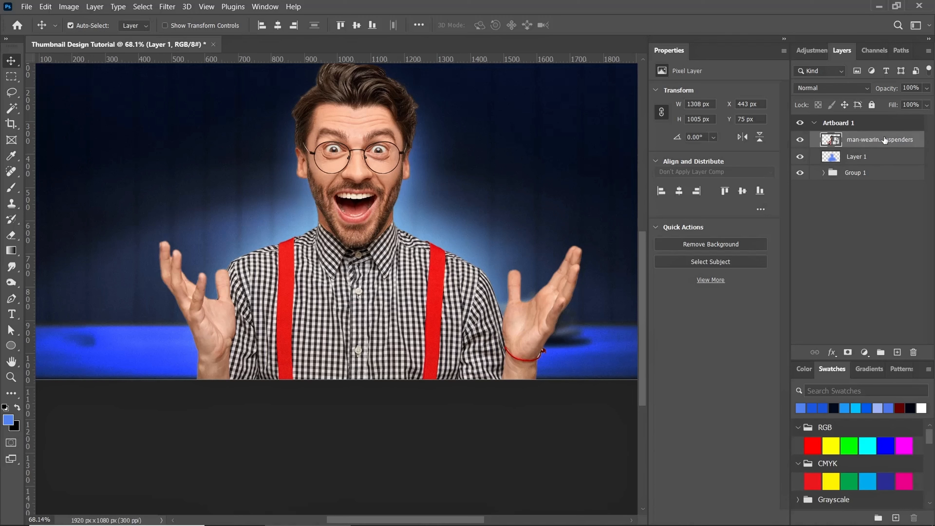
click(898, 353)
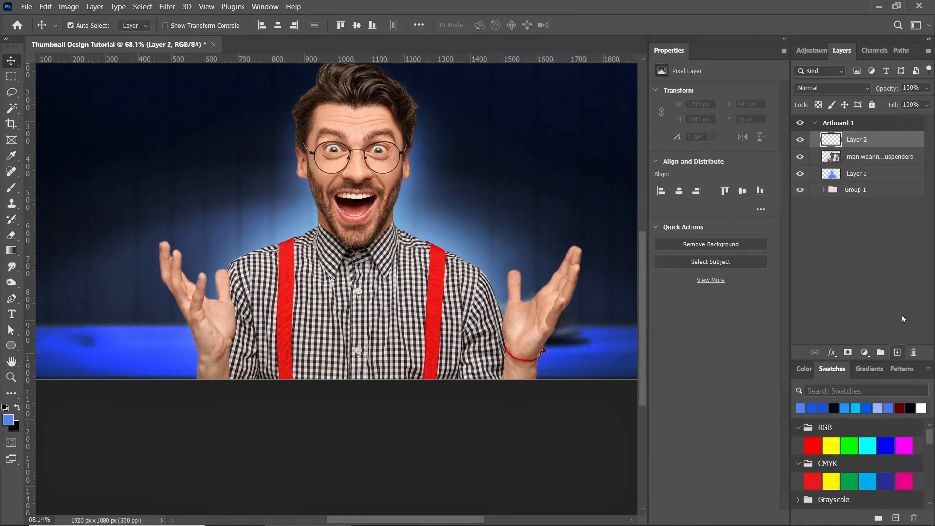
right_click(881, 140)
click(813, 285)
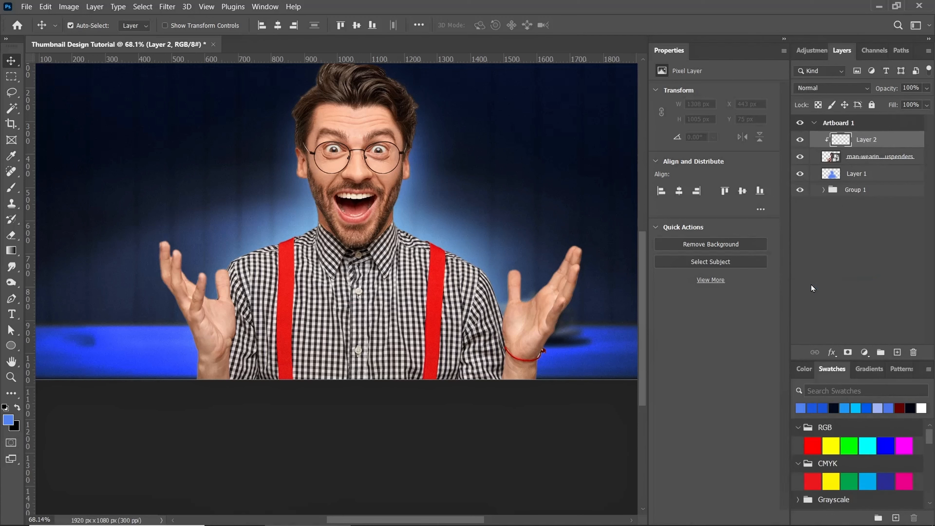
Set the Brush tool's foreground color to light blue #93bce4, starting from a color sampled in the glow behind the man
click(11, 188)
click(8, 420)
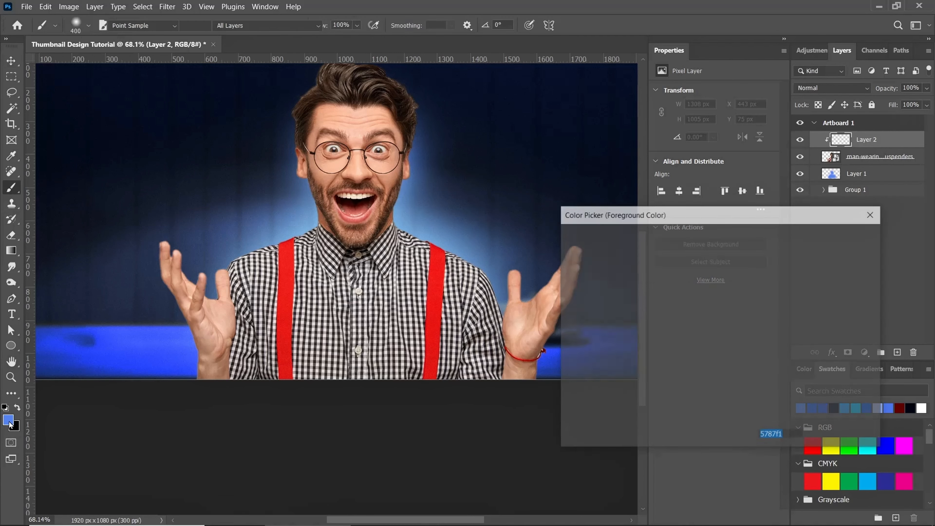
click(306, 221)
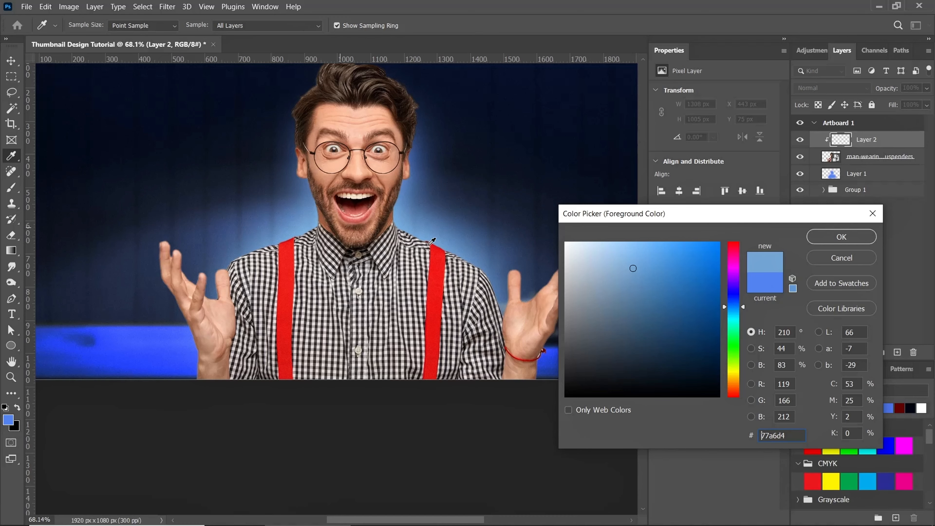
click(621, 258)
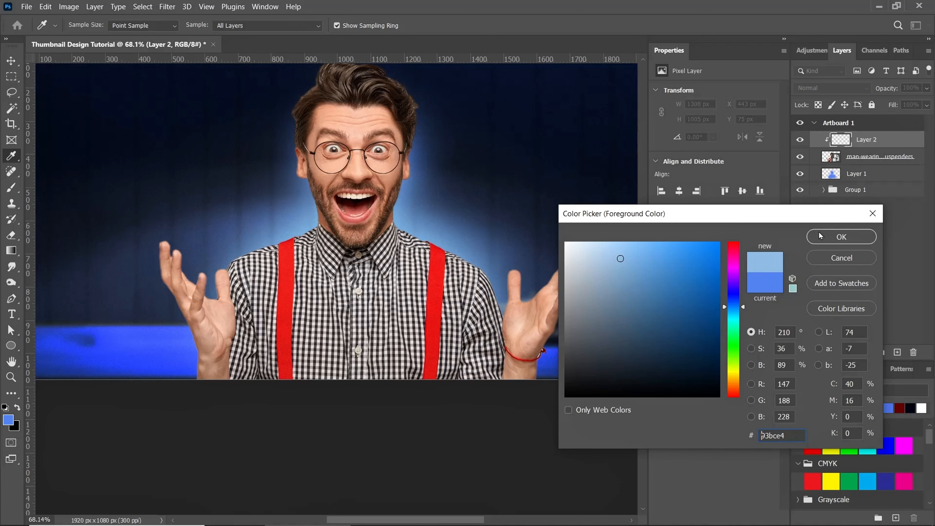
click(841, 237)
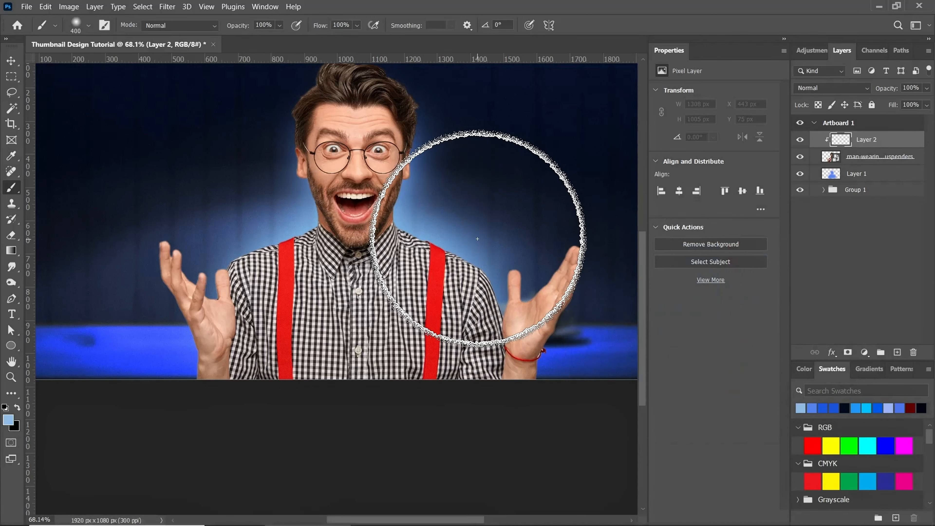
Reduce the brush to 90 px and paint a light blue rim along the shoulder and thumb on the image's right side
key(ctrl+plus)
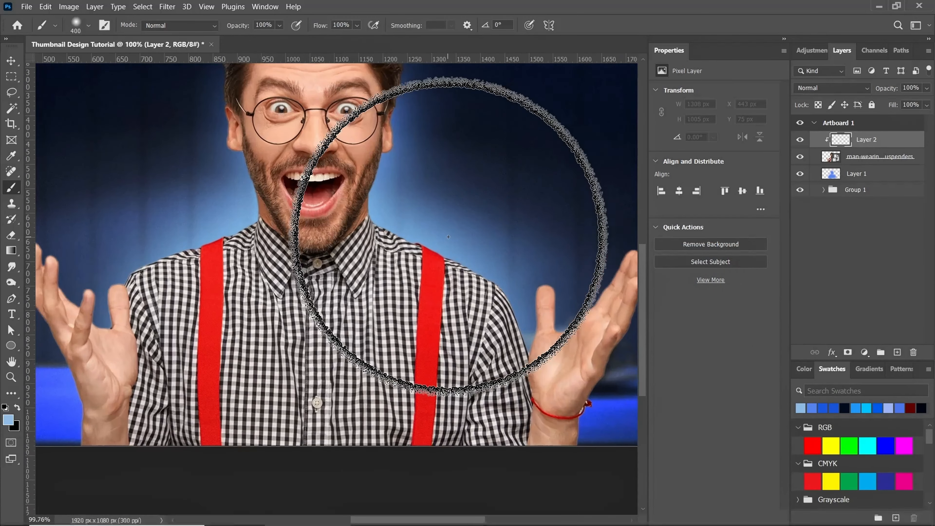
key(bracketleft)
key(bracketleft)
key(bracketleft)
key(bracketleft)
key(bracketleft)
key(bracketleft)
scroll(453, 236, up, 3)
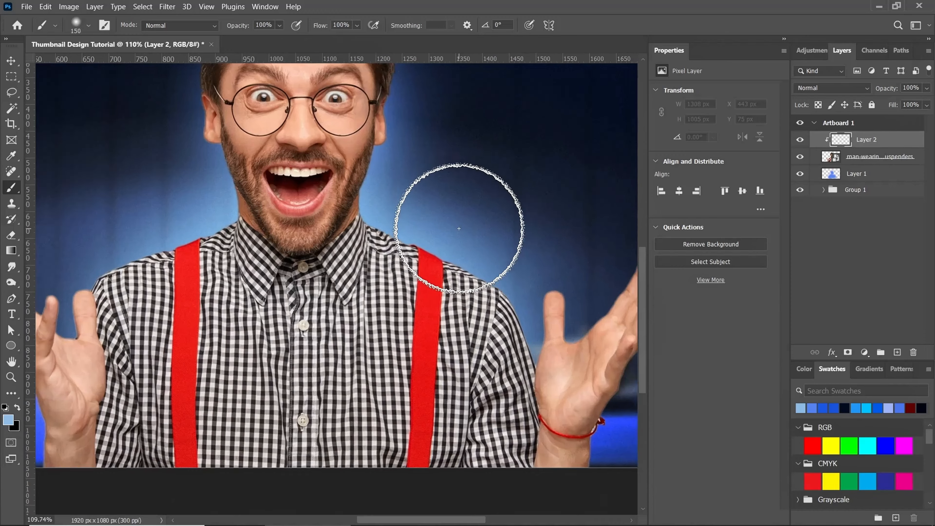
key(bracketleft)
key(bracketleft)
scroll(439, 245, up, 1)
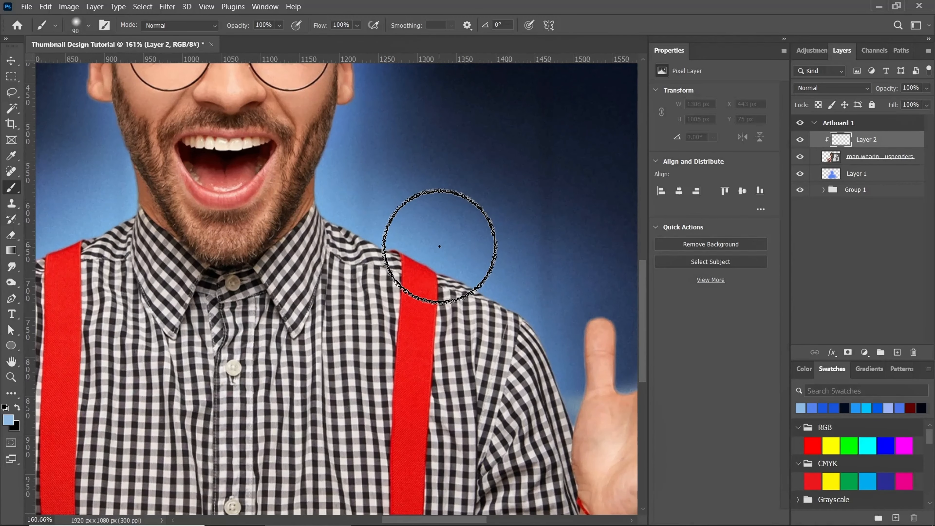
mouse_move(363, 217)
mouse_down()
mouse_move(423, 242)
mouse_move(503, 257)
mouse_move(472, 250)
mouse_move(535, 292)
mouse_move(550, 321)
mouse_move(508, 251)
mouse_move(522, 297)
mouse_move(461, 245)
mouse_move(355, 204)
mouse_move(536, 289)
mouse_move(567, 342)
mouse_move(511, 292)
mouse_up()
scroll(501, 261, down, 3)
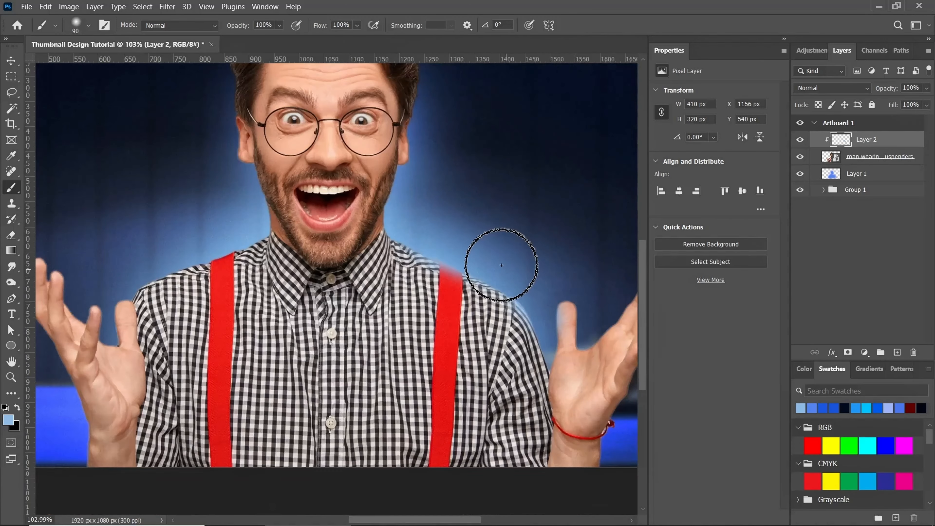
Undo the last stroke over the thumb and continue the light blue rim along the edges of both shoulders
key(ctrl+z)
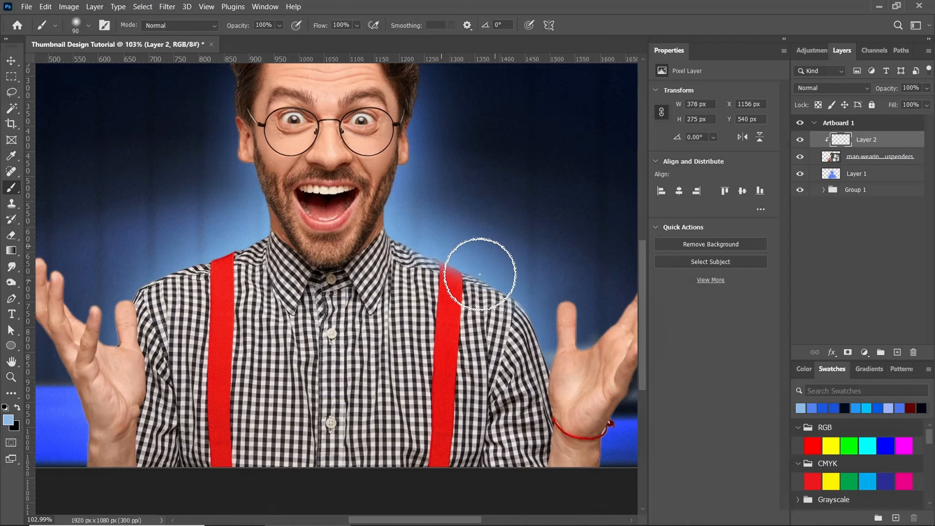
drag(513, 270, 544, 303)
scroll(466, 232, down, 3)
scroll(282, 231, up, 4)
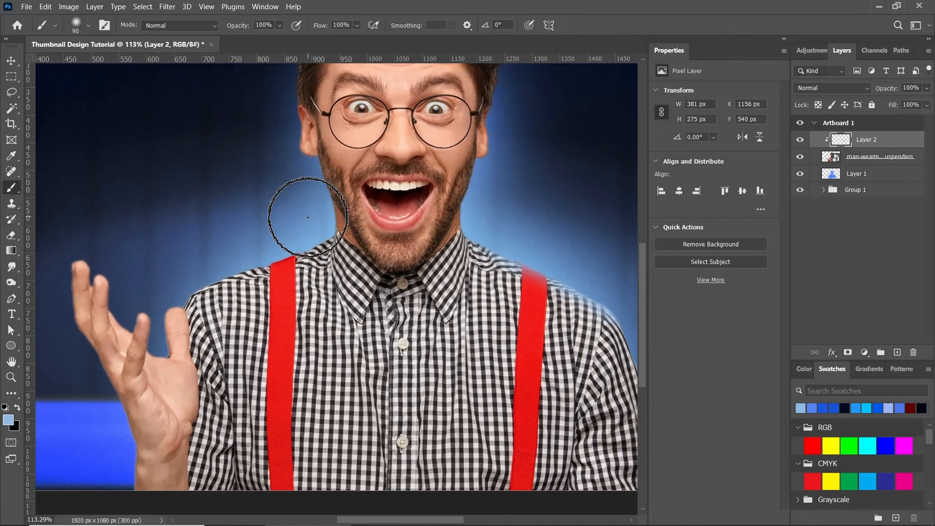
mouse_move(308, 219)
mouse_down()
mouse_move(273, 246)
mouse_move(291, 242)
mouse_move(217, 263)
mouse_up()
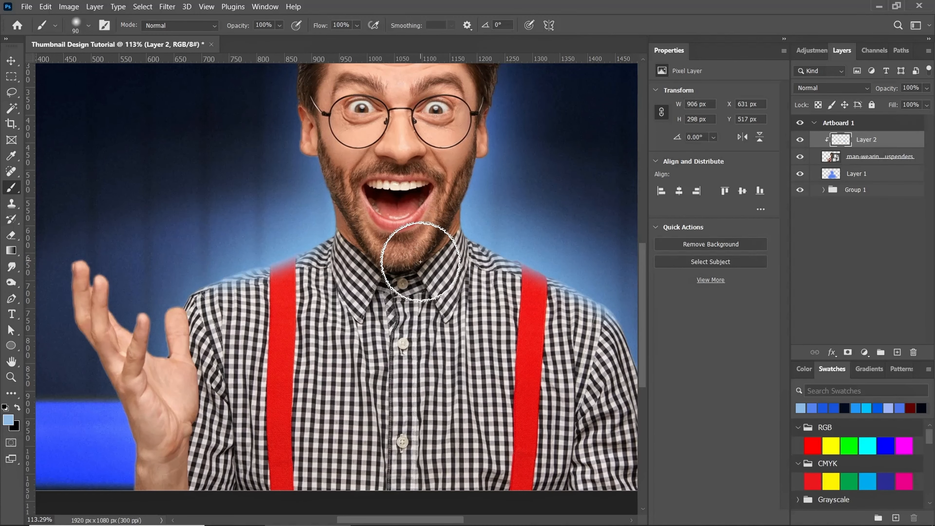
Change the brush color to a more saturated blue and paint along the edge of the man's head and ear on the image's left side
scroll(456, 280, down, 3)
scroll(365, 184, up, 3)
drag(365, 184, 350, 262)
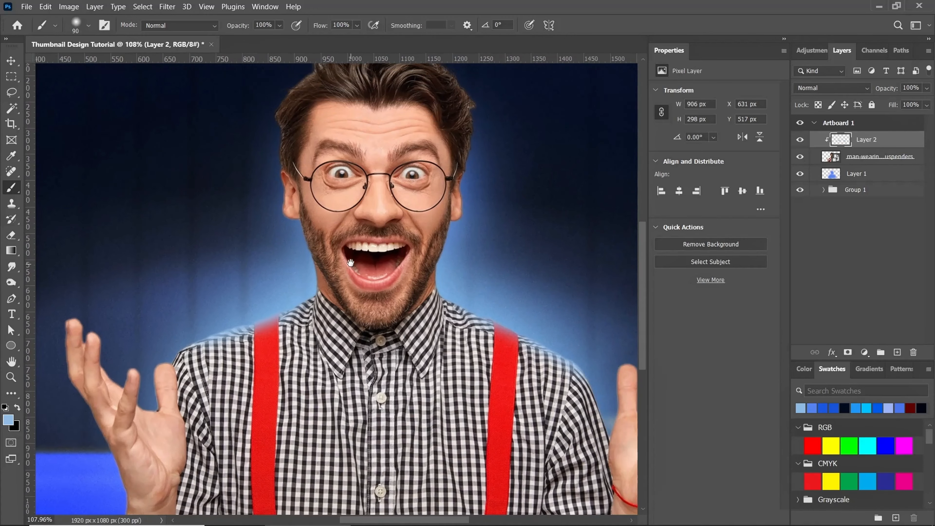
click(8, 422)
click(680, 257)
click(841, 237)
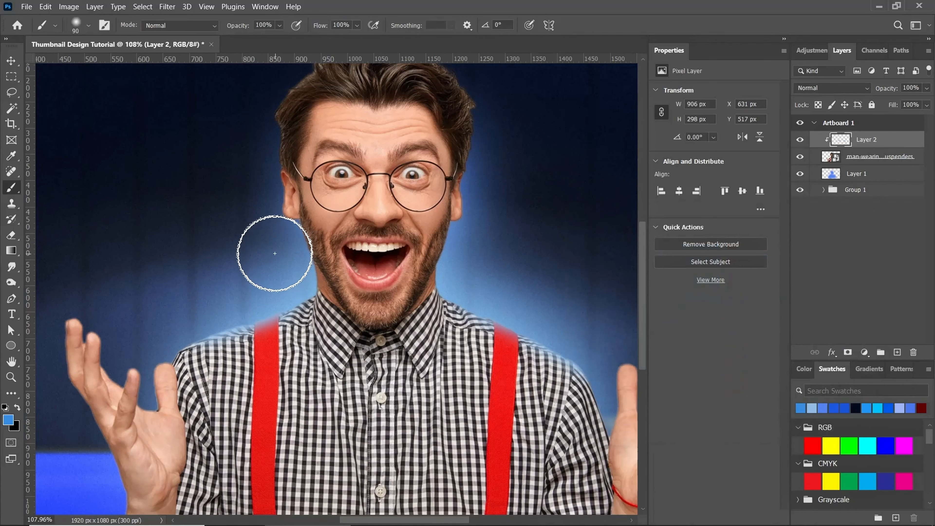
mouse_move(289, 267)
mouse_down()
mouse_move(268, 221)
mouse_move(263, 233)
mouse_move(259, 169)
mouse_up()
Set the clipped layer's blend mode to Linear Dodge (Add) and paint a highlight along the face and ear on the image's right side
click(843, 88)
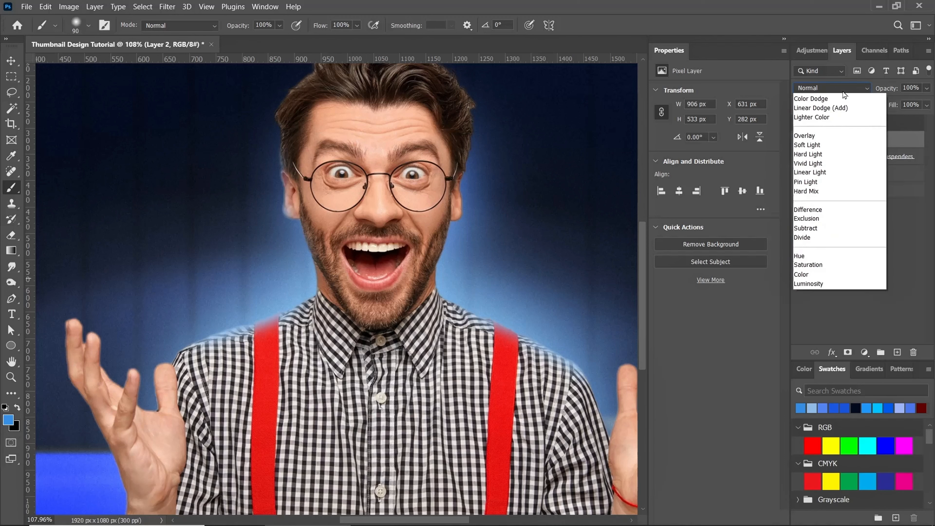
click(820, 210)
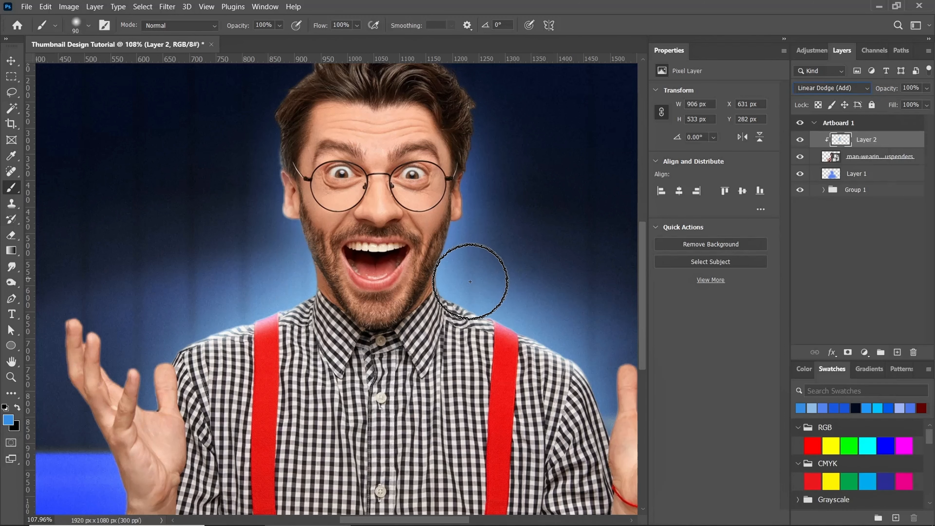
mouse_move(476, 272)
mouse_down()
mouse_move(482, 247)
mouse_move(461, 258)
mouse_move(472, 240)
mouse_up()
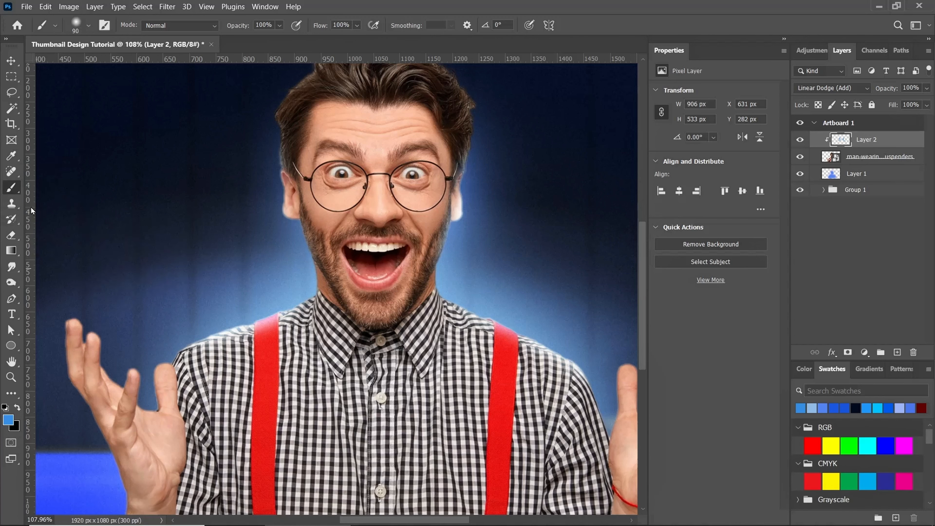
Enlarge the Eraser to 150 px and erase the strong highlight from the ear and face on the image's right side
click(12, 235)
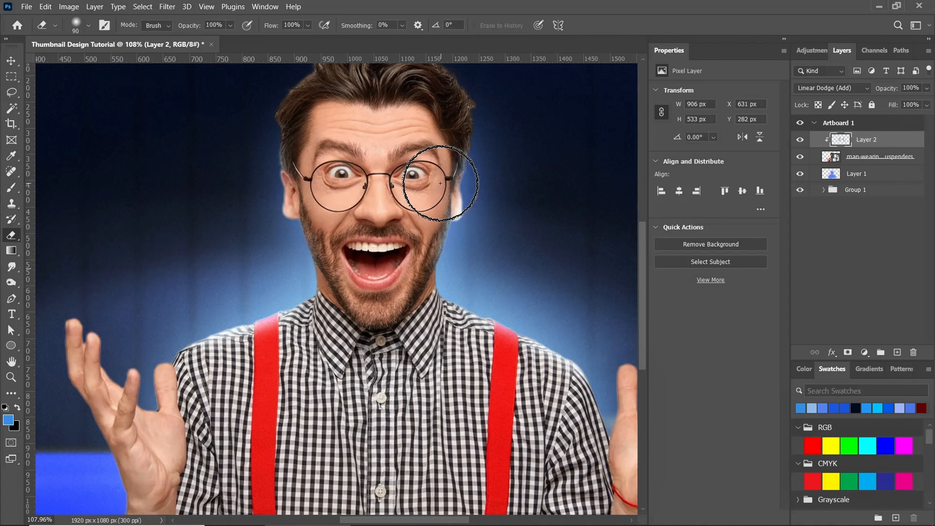
key(bracketright)
key(bracketright)
key(bracketright)
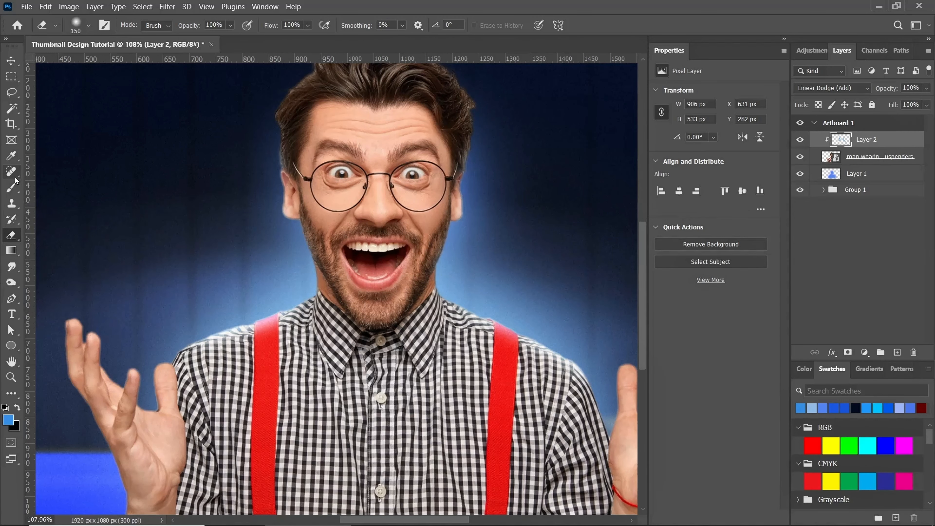
Repaint the blue highlights with the 90 px brush over both ears and the outer shoulder edge on the image's left side
click(13, 196)
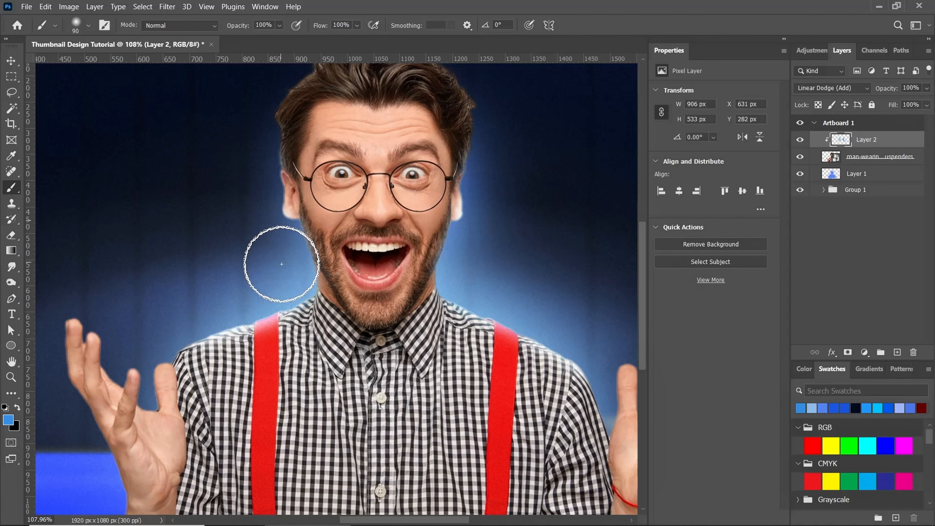
scroll(403, 265, down, 5)
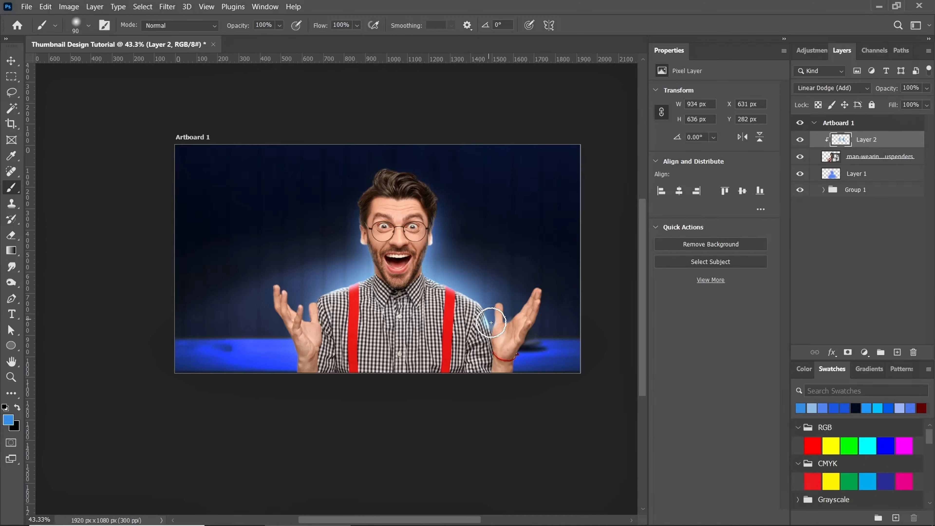
scroll(480, 251, up, 2)
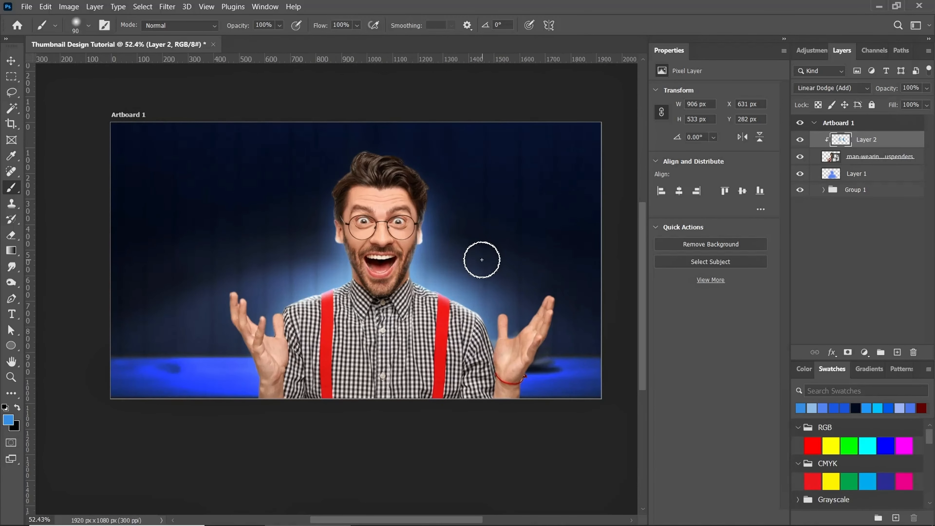
drag(285, 299, 279, 303)
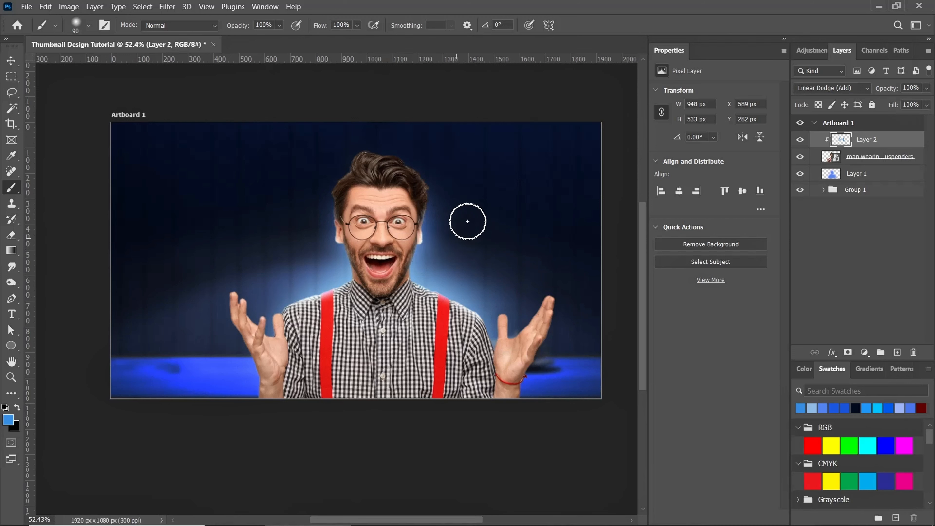
key(v)
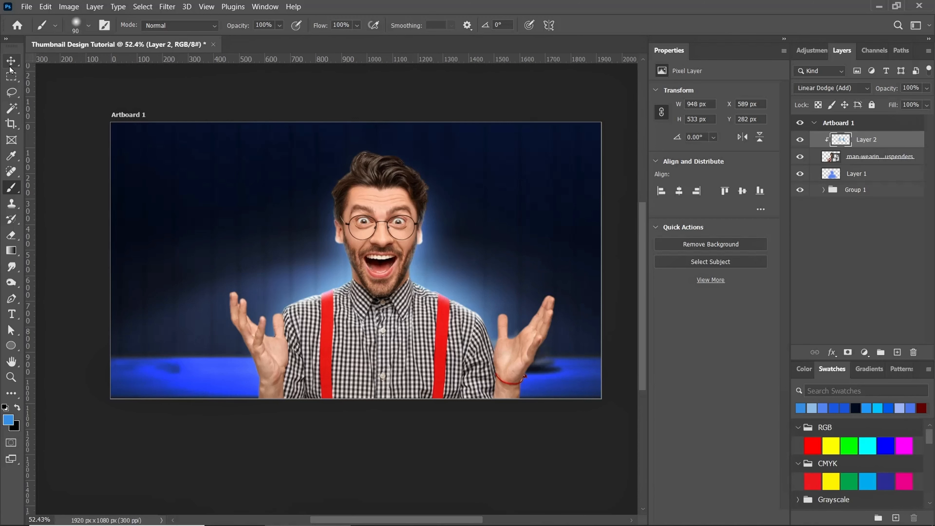
scroll(496, 289, down, 1)
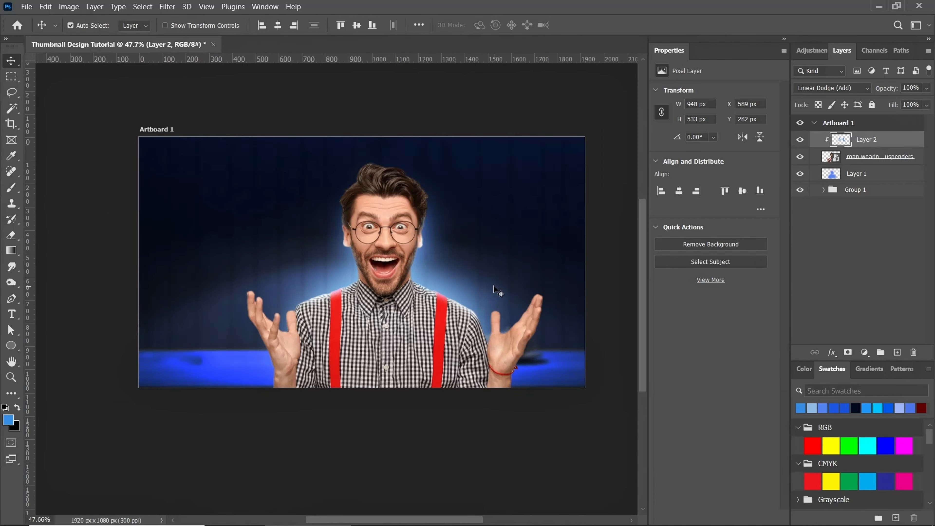
Add the text "BEGGINERS" across the middle of the artboard in Montserrat Bold at 38 pt
click(11, 314)
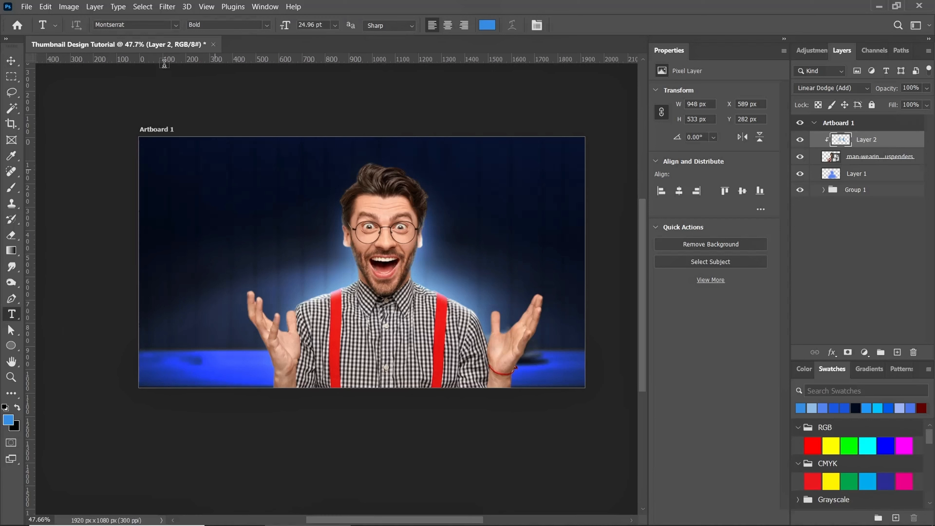
drag(148, 26, 90, 33)
click(267, 25)
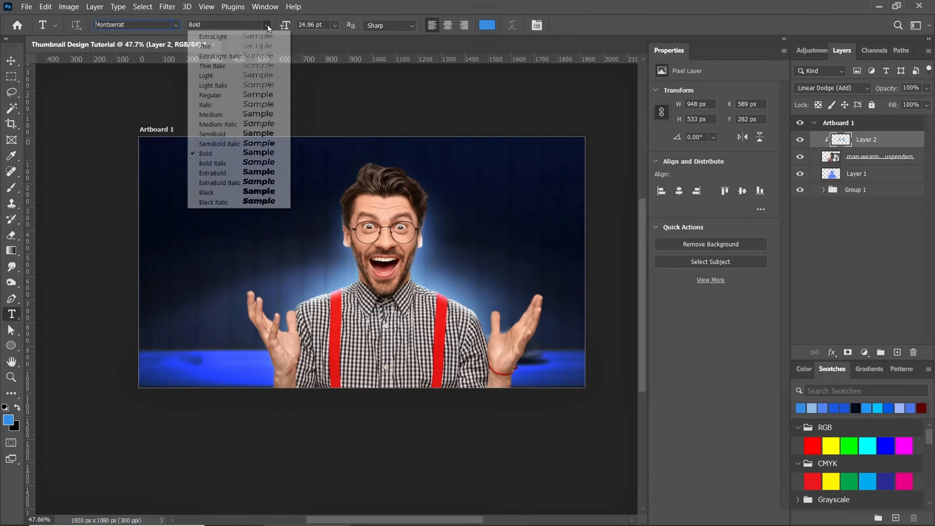
click(220, 154)
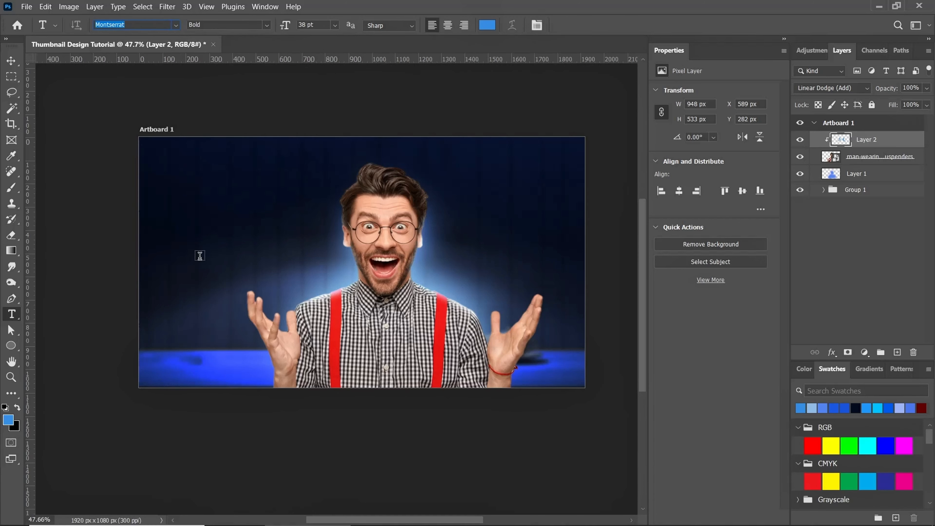
click(200, 256)
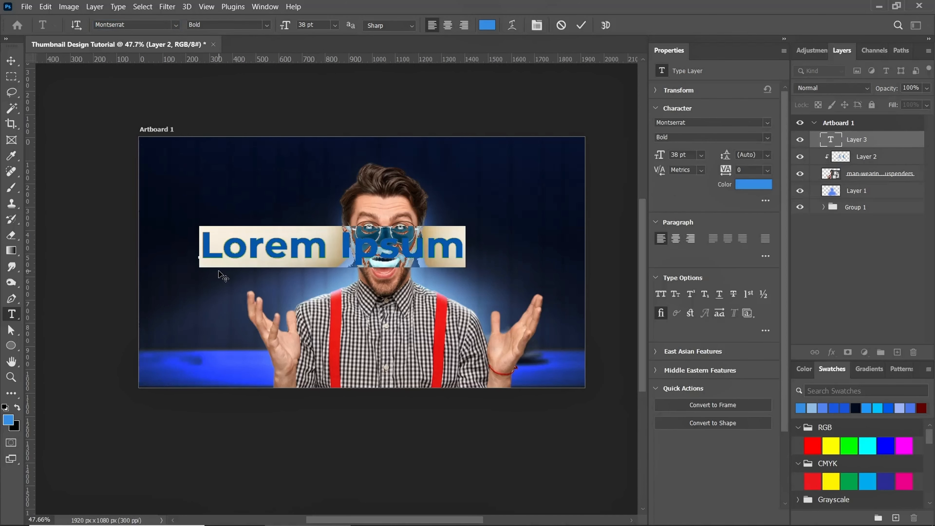
text(BEGGINERS)
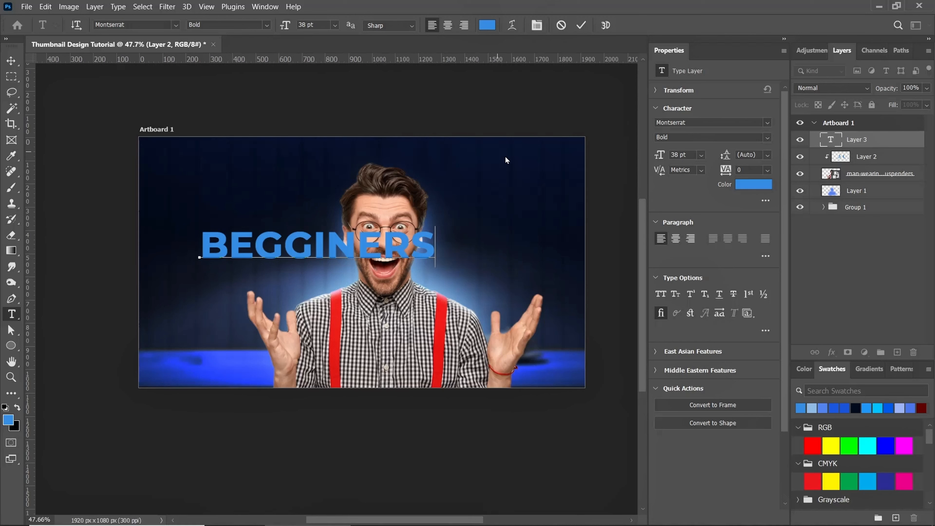
click(581, 25)
Change the BEGGINERS text color to white
click(754, 184)
drag(705, 259, 563, 241)
key(Return)
Move the BEGGINERS text beside the man's face on the image's left side and scale it down to about 31 pt
key(v)
drag(272, 251, 219, 265)
drag(659, 155, 658, 155)
key(ctrl+t)
drag(370, 279, 341, 274)
drag(261, 260, 258, 258)
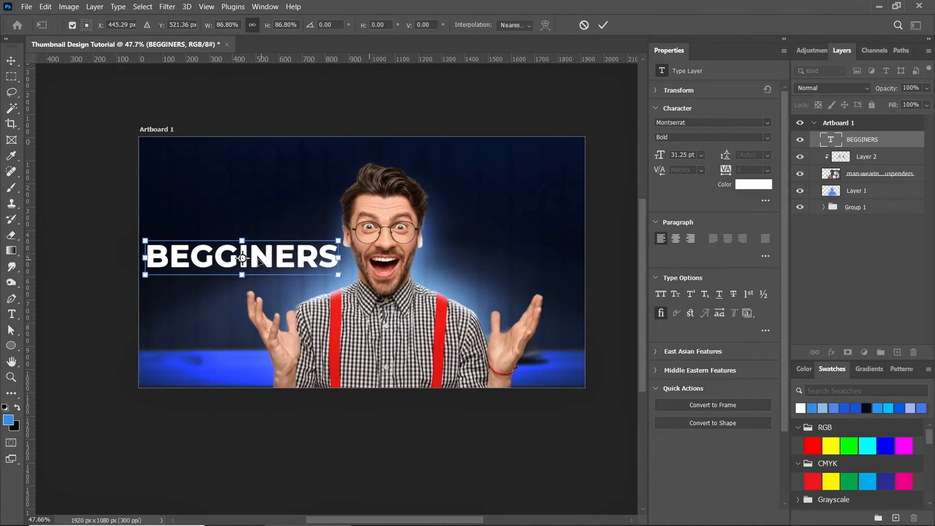
Duplicate the BEGGINERS text toward the opposite side of the man and change the copy's wording to "PRO"
drag(338, 274, 549, 261)
click(603, 25)
double_click(489, 258)
text(PRO)
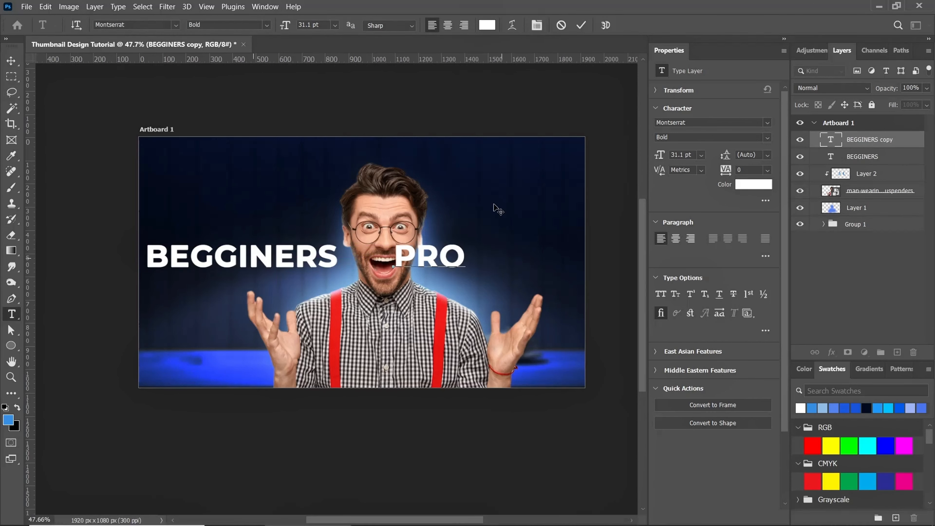
click(582, 25)
Move the PRO text above the raised hand on the image's right side and enlarge it to about 44.7 pt
drag(460, 258, 561, 284)
key(ctrl+t)
drag(553, 262, 543, 254)
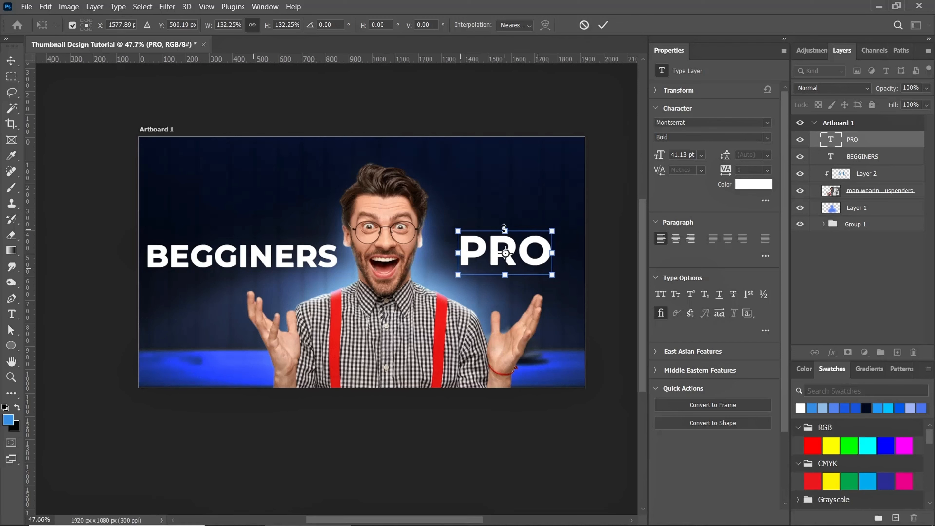
drag(504, 229, 504, 225)
drag(519, 252, 503, 260)
click(603, 25)
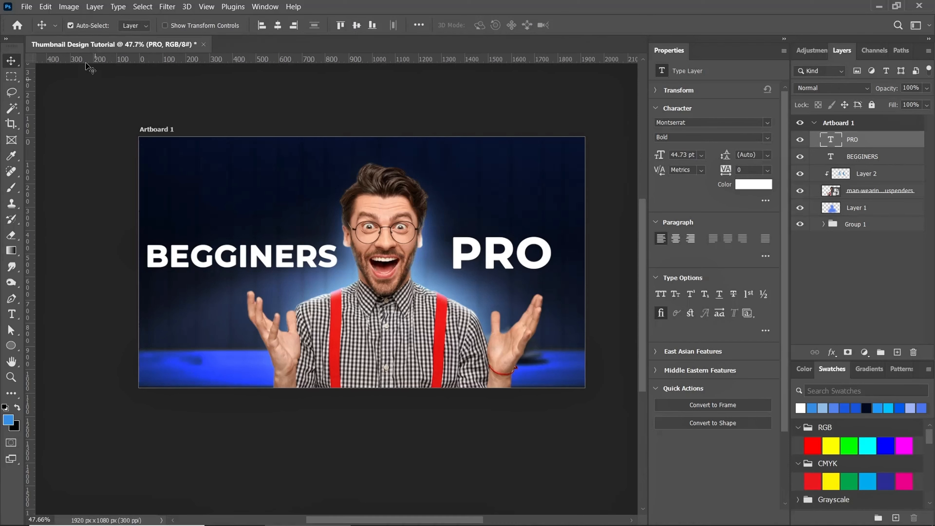
Place the arrow image pngwing.com.png as an embedded object in the artboard
click(26, 7)
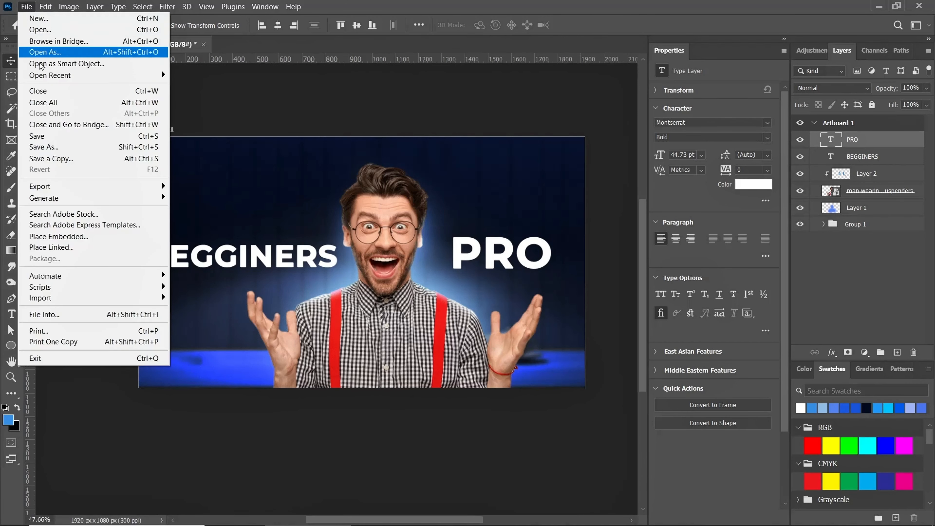
click(65, 239)
click(407, 106)
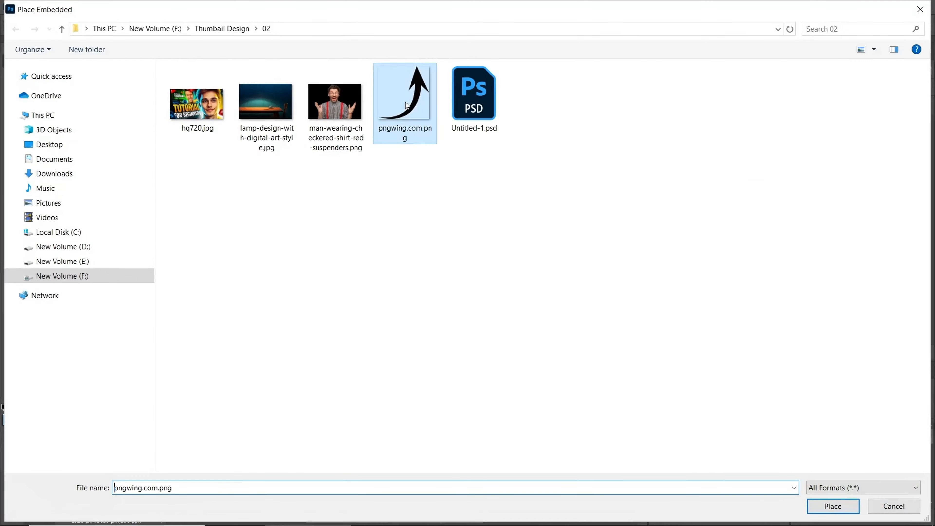
click(818, 503)
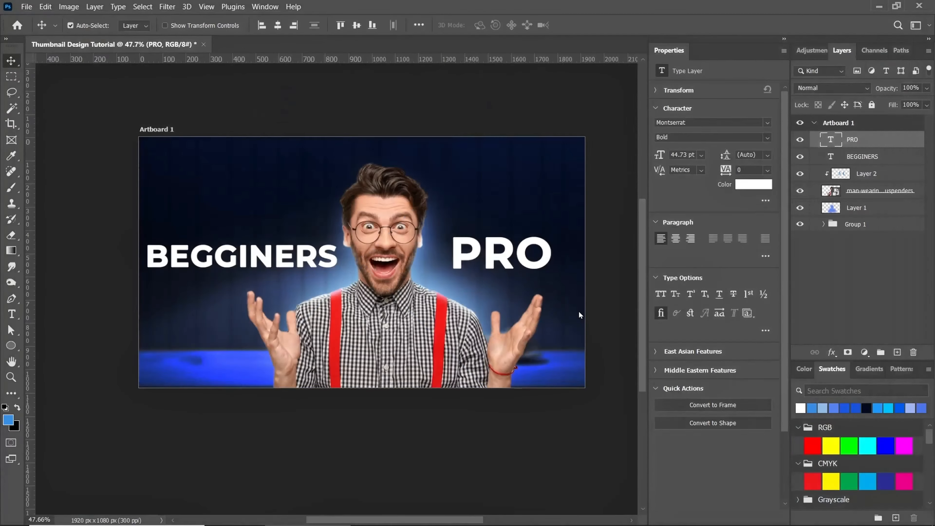
Flip, rotate and scale down the arrow so it arcs over the man's head from BEGGINERS to PRO
drag(352, 88, 362, 137)
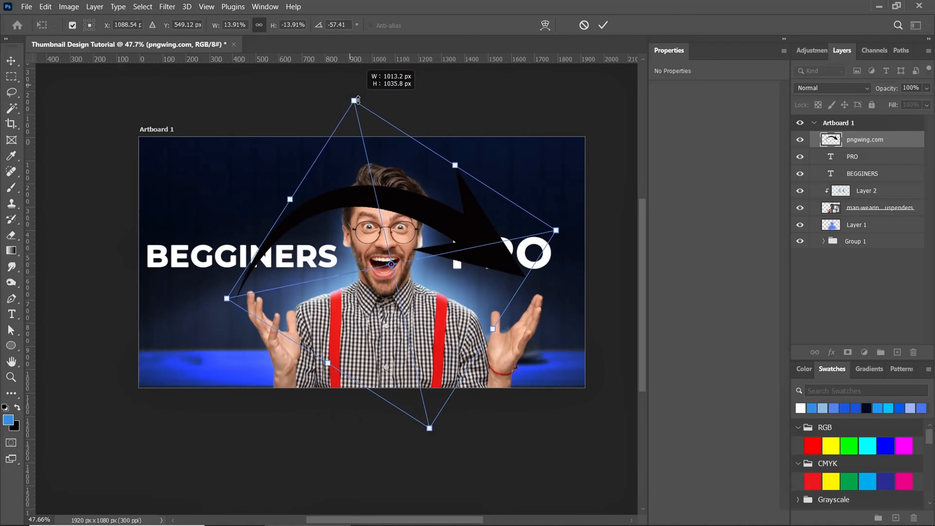
drag(534, 247, 524, 260)
drag(422, 423, 411, 407)
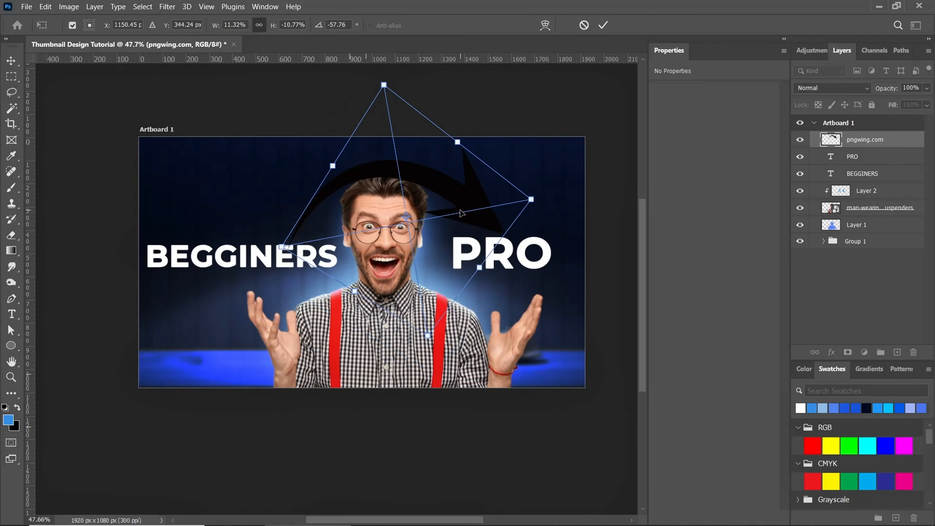
key(Return)
Put the arrow layer directly below Layer 1 and resize the arrow to about 815 × 352 px behind the man's head
key(ctrl+t)
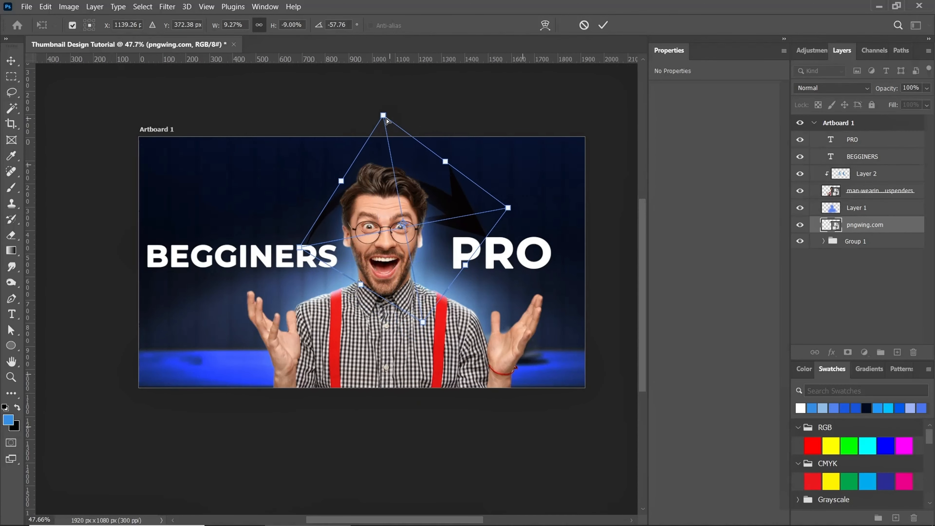
drag(418, 324, 420, 313)
key(Return)
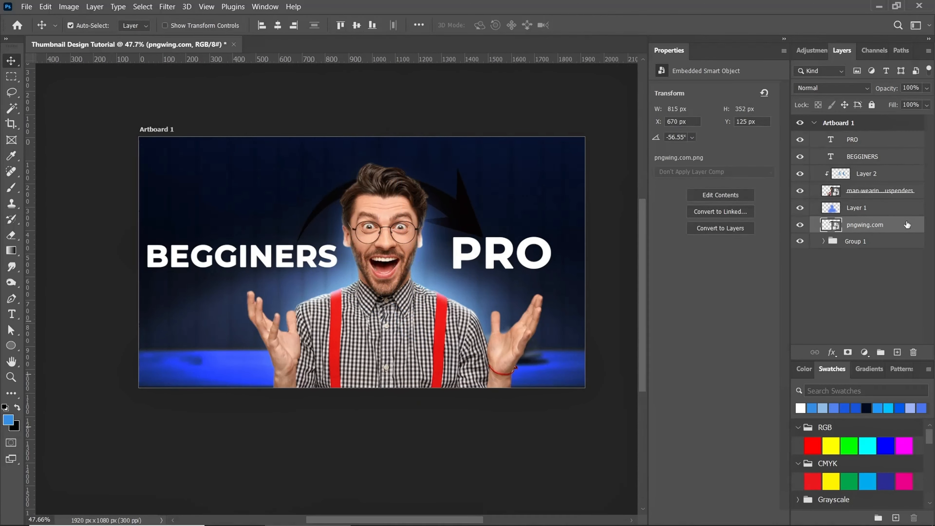
Give the arrow layer a blue linear Gradient Overlay and a 13 px outside dark navy Stroke at 78% opacity
right_click(909, 227)
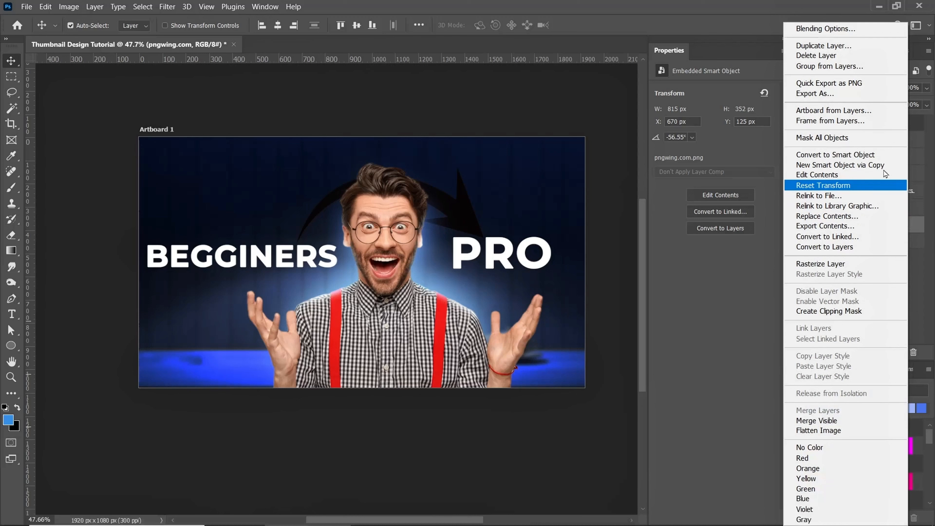
click(850, 32)
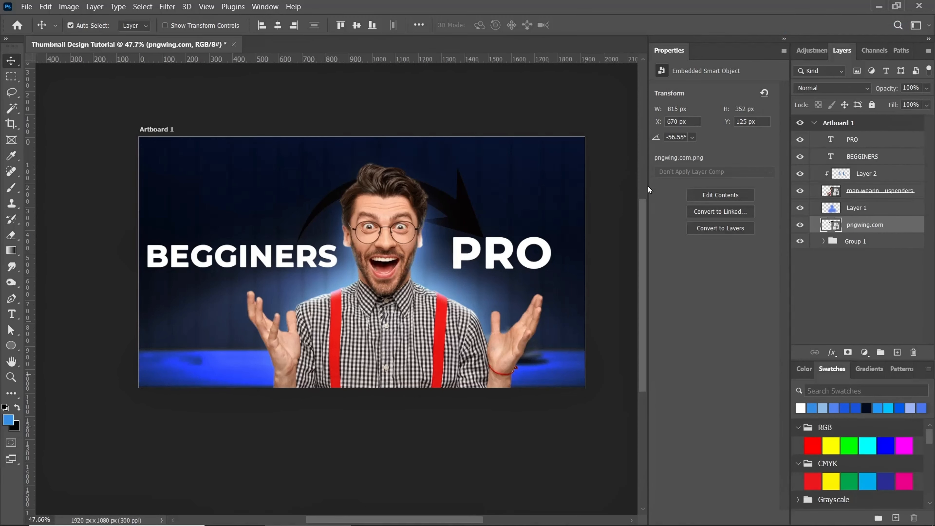
drag(530, 95, 590, 67)
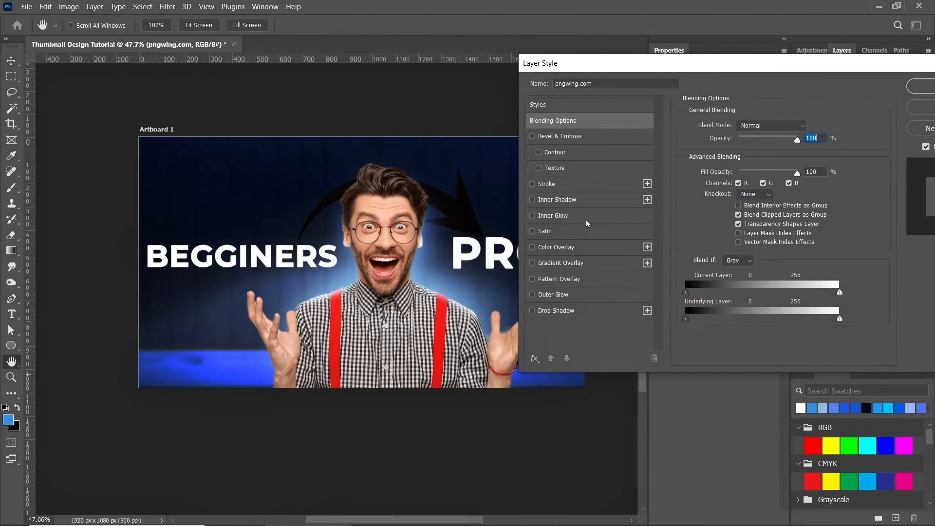
click(565, 268)
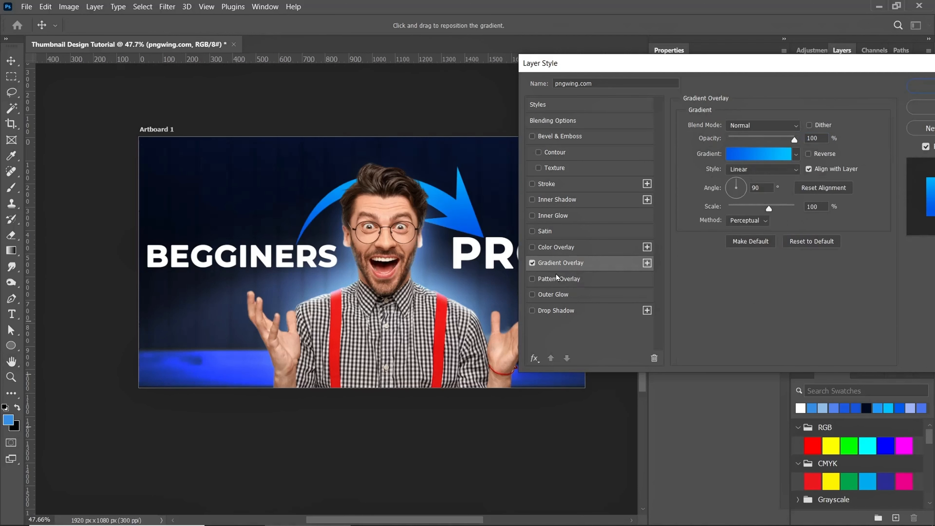
click(567, 184)
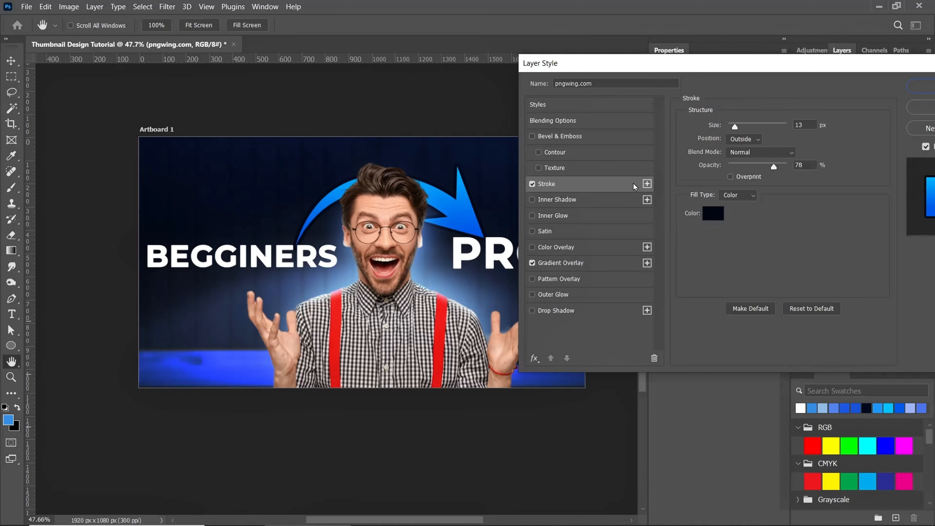
drag(805, 72, 778, 77)
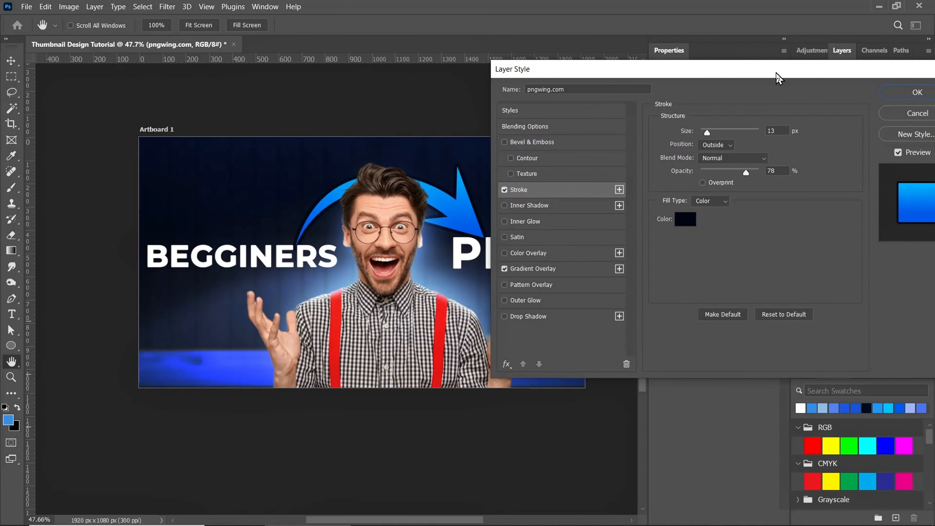
Set the arrow's gradient stops to blue 0461ed and cyan 00c4ff, and apply the layer style
click(556, 272)
click(727, 163)
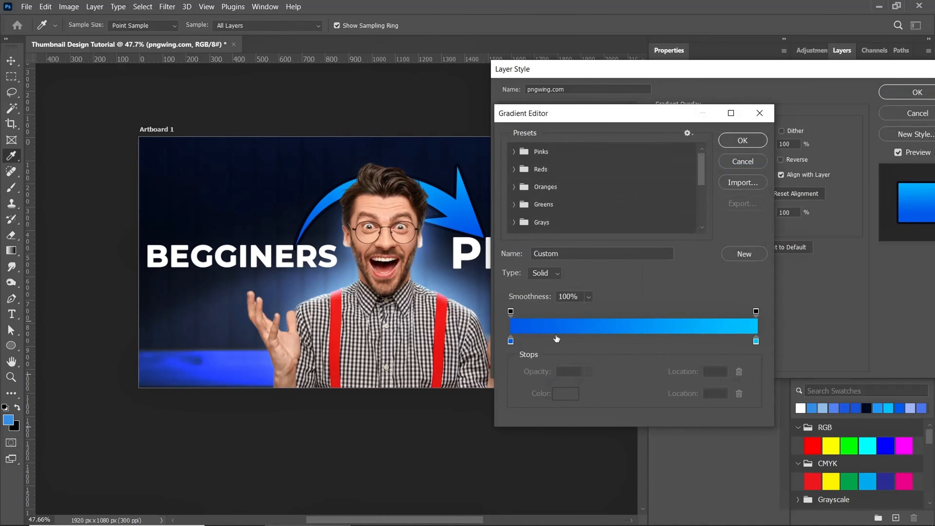
click(511, 342)
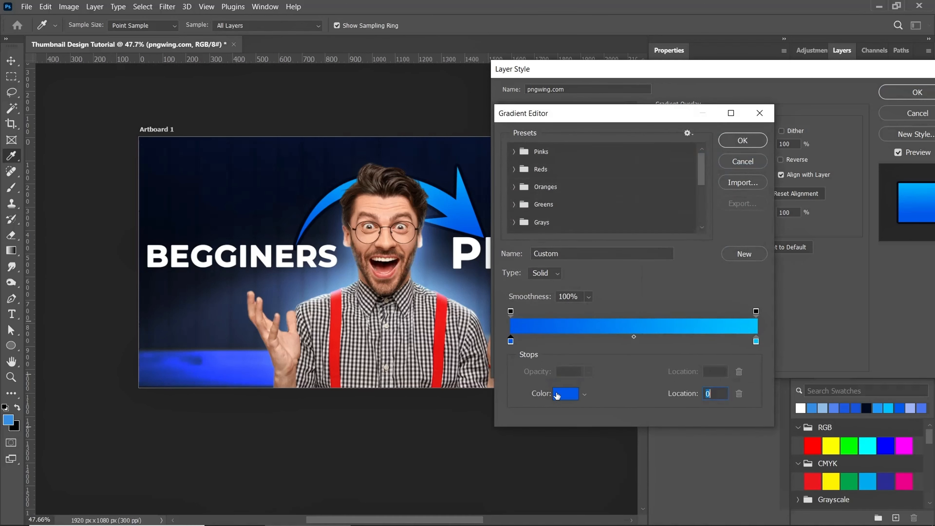
click(567, 395)
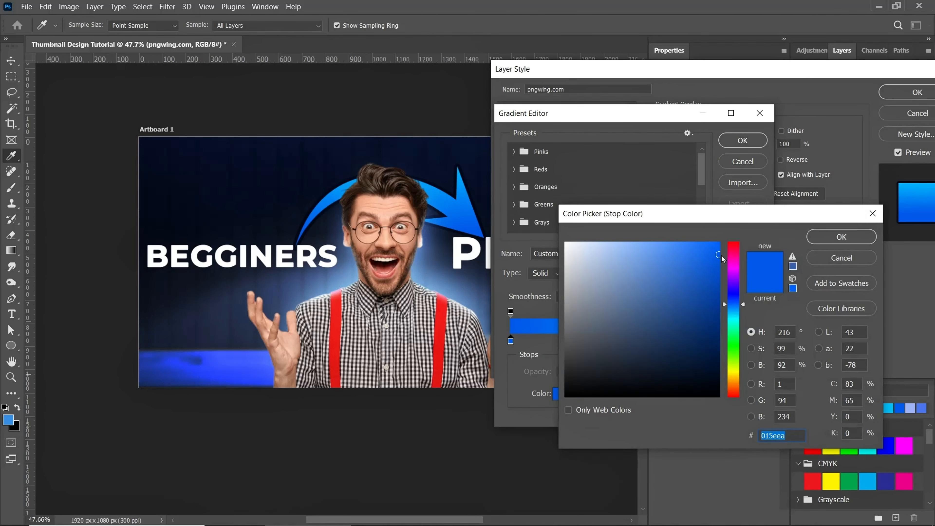
click(717, 252)
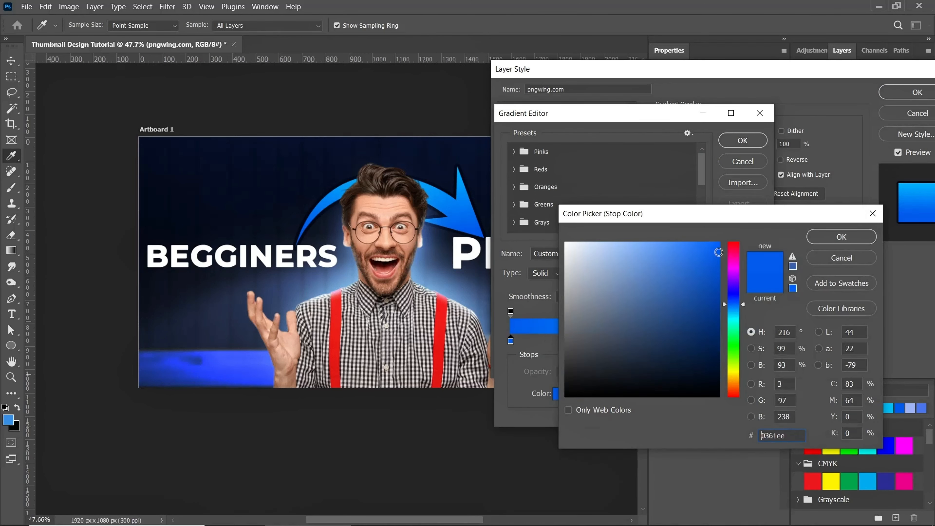
click(841, 237)
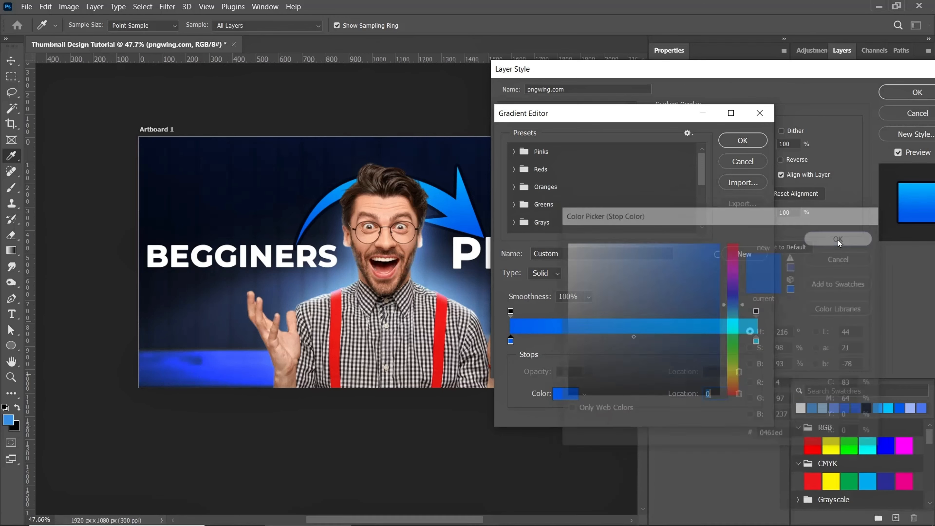
click(755, 342)
click(572, 398)
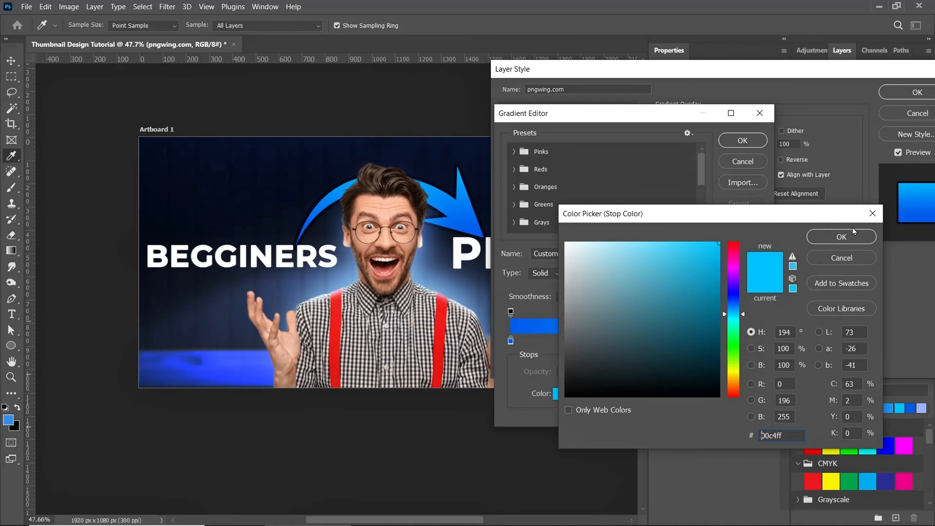
click(842, 239)
click(744, 141)
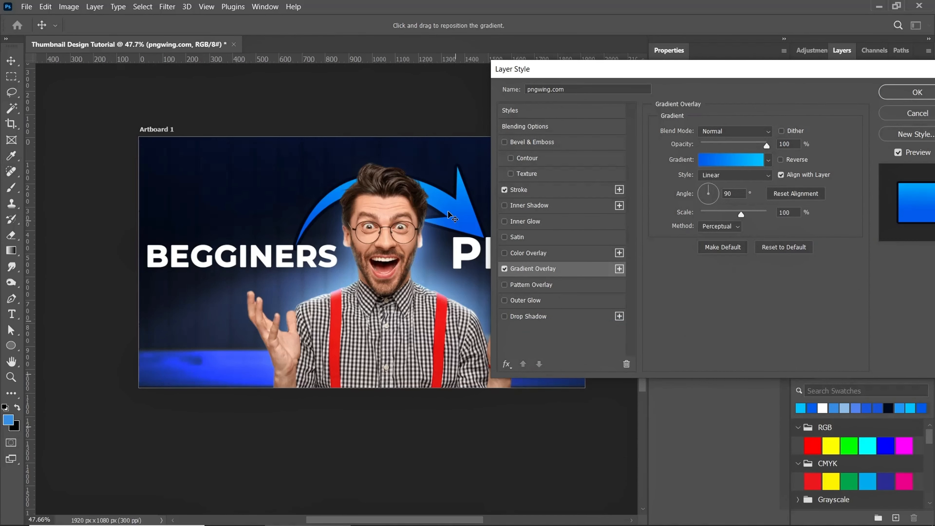
click(915, 92)
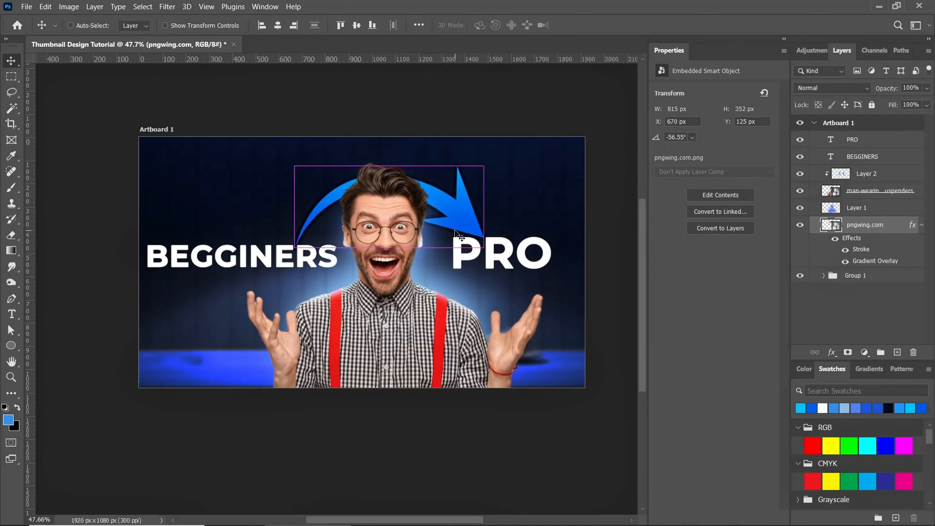
Nudge the PRO text slightly down and stretch the arrow toward it to about 828 × 380 px
drag(495, 260, 495, 263)
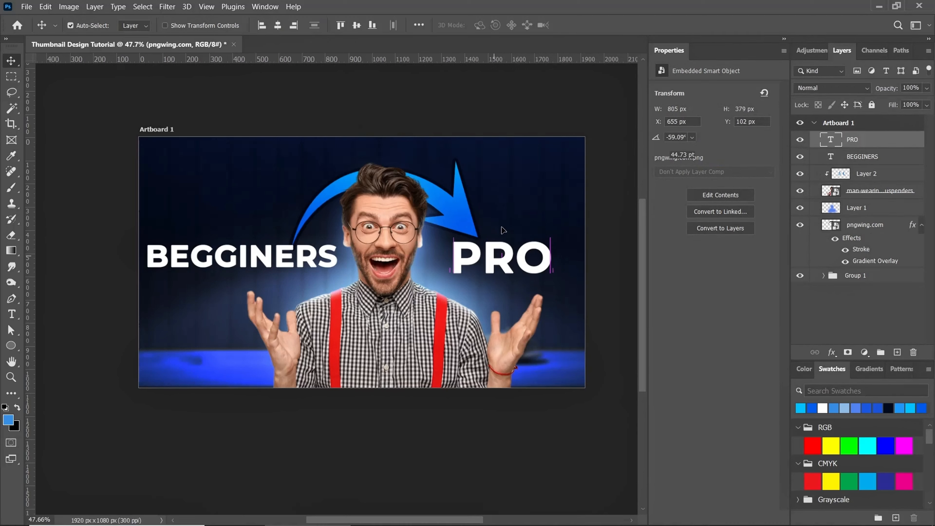
click(469, 221)
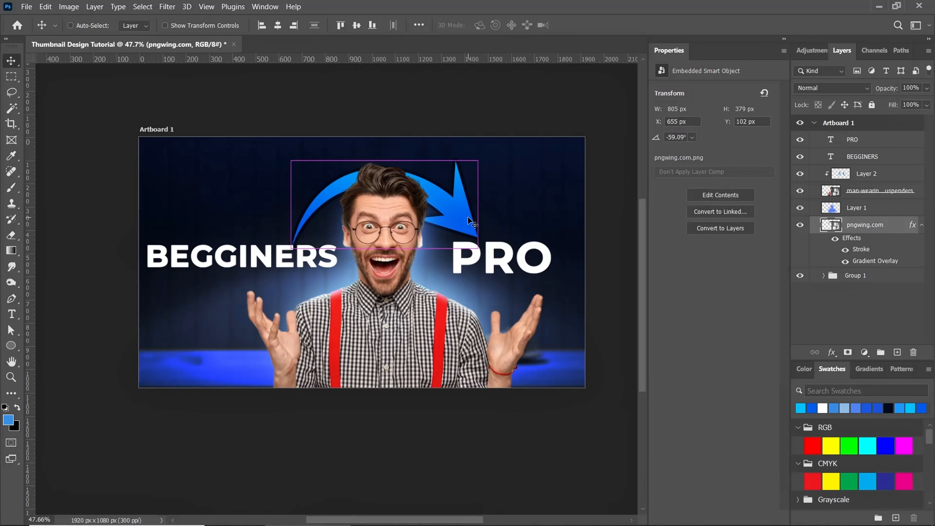
key(ctrl+t)
drag(501, 211, 509, 212)
click(603, 26)
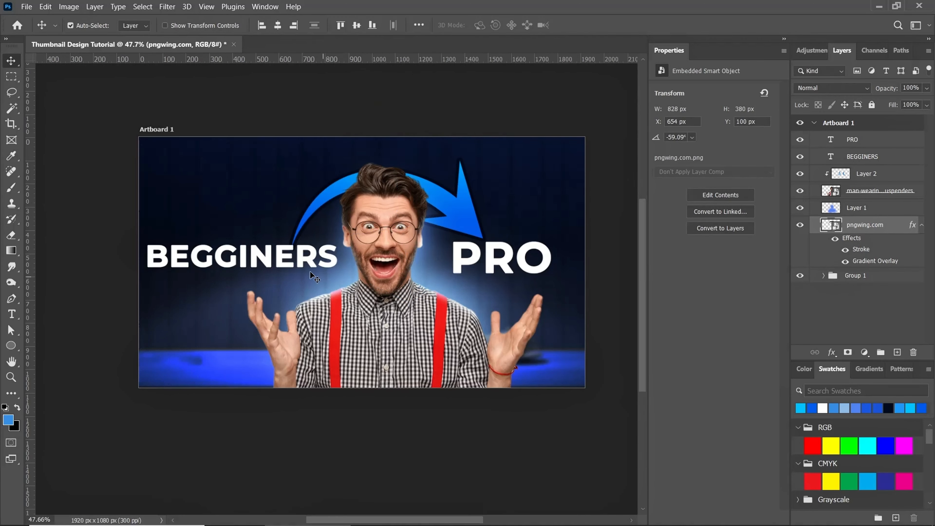
Add a Bevel & Emboss effect to the BEGGINERS text, using a smooth inner bevel
click(304, 266)
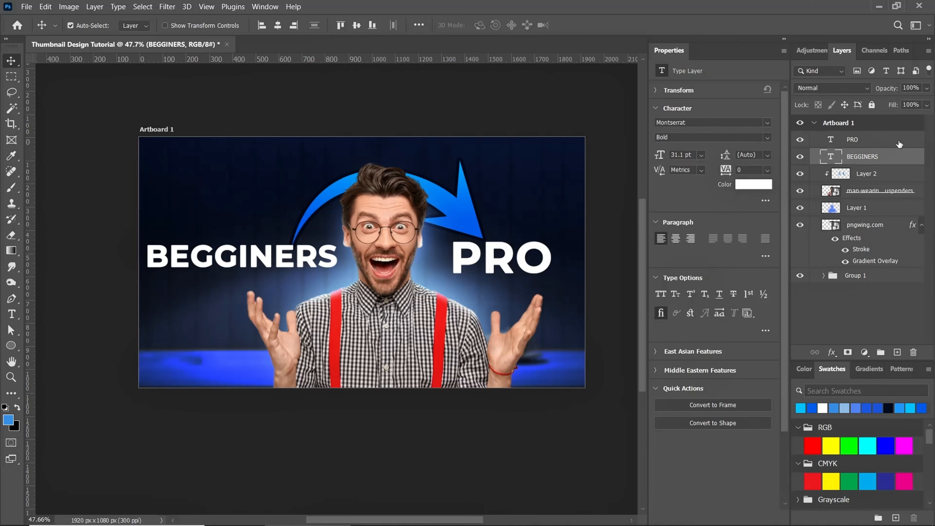
right_click(898, 162)
click(823, 22)
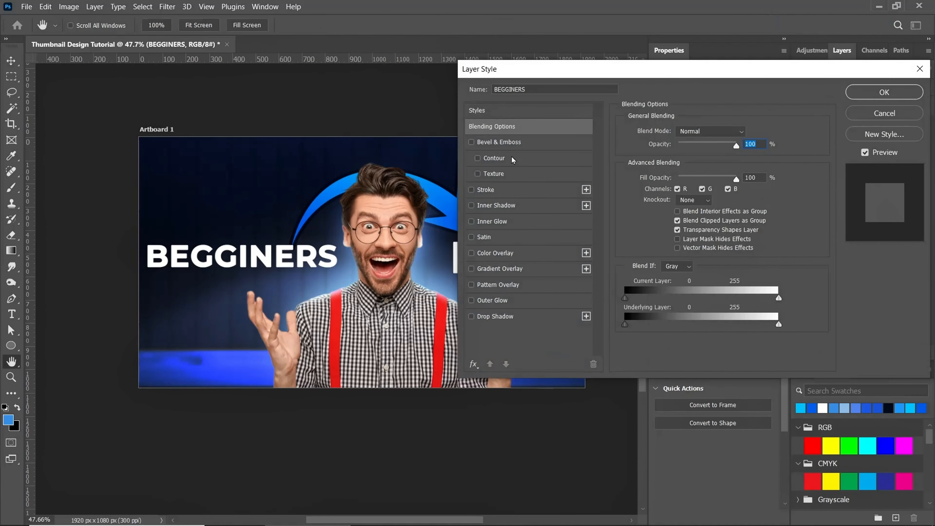
click(504, 144)
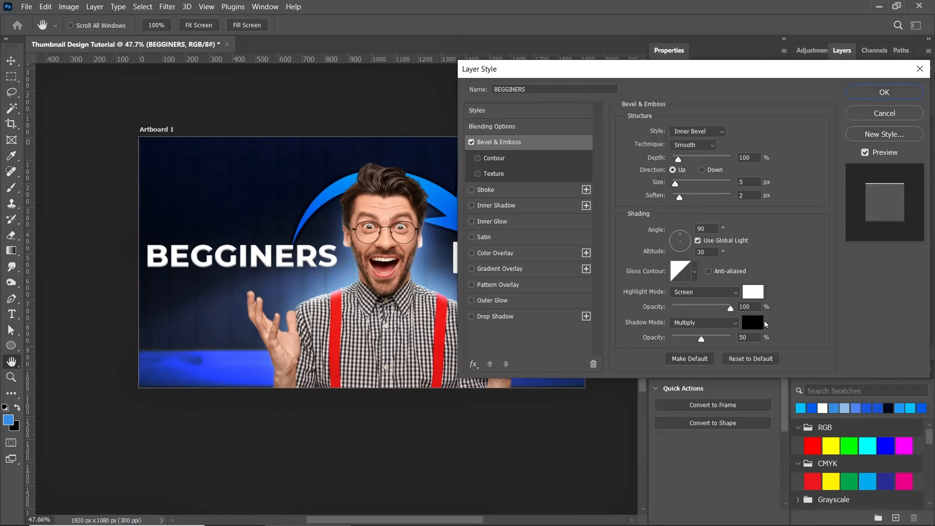
Give the BEGGINERS text an Outer Glow with 7 px size and light blue color a4d5fb
click(501, 302)
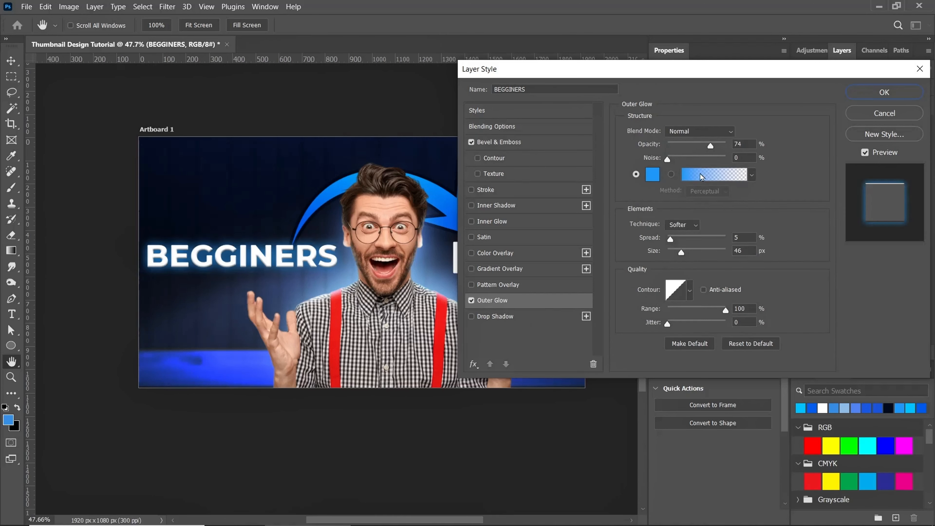
drag(681, 253, 671, 255)
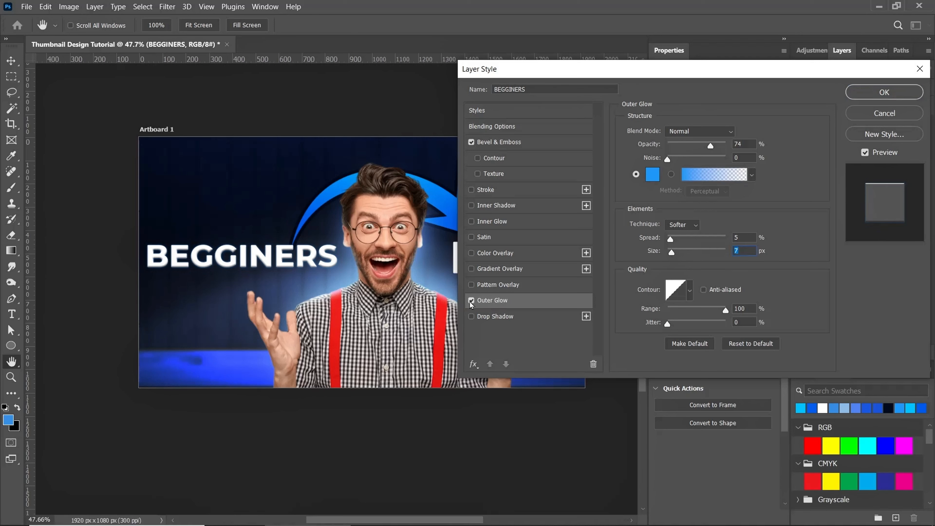
click(652, 175)
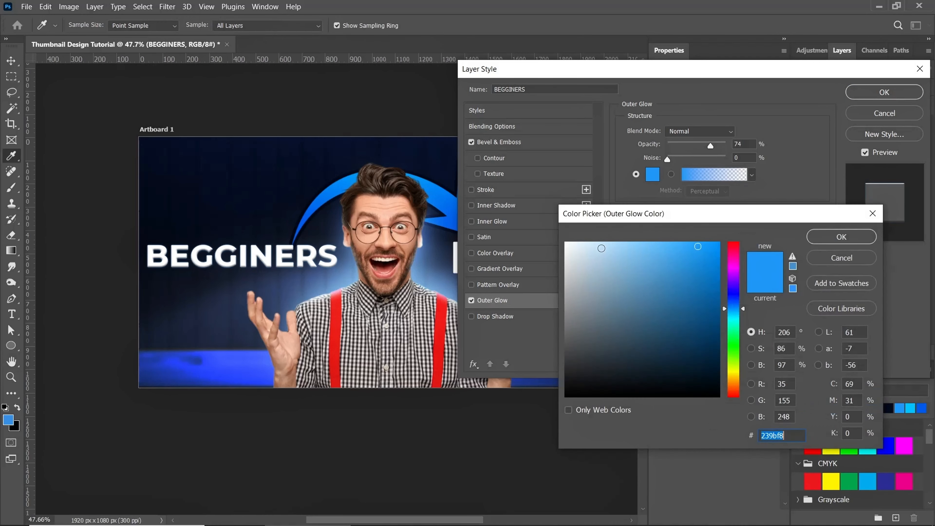
click(618, 244)
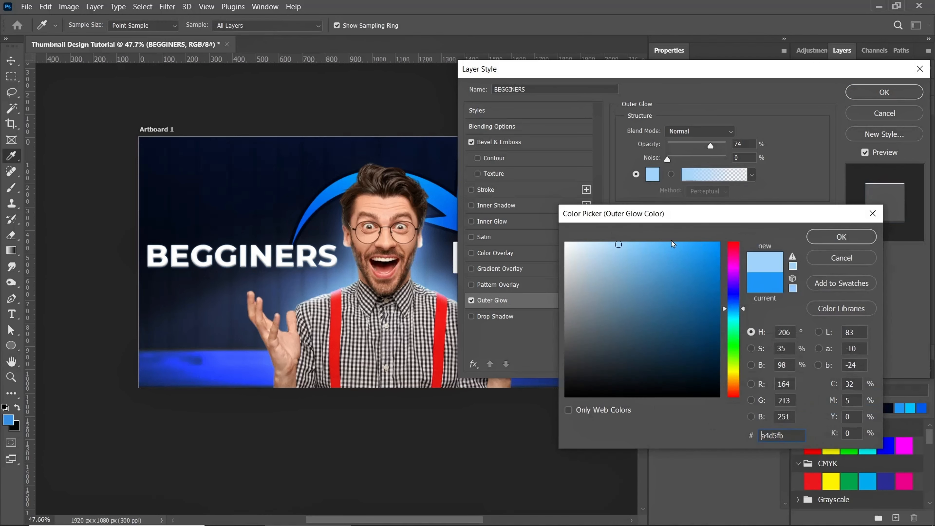
click(841, 238)
Set the BEGGINERS bevel to 43% depth and 57% shadow opacity, and apply the layer style
click(530, 144)
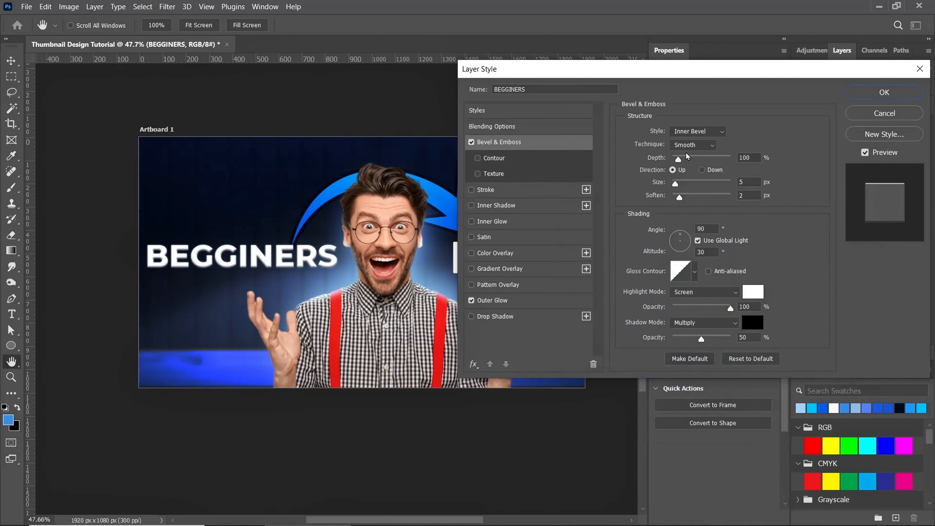
drag(678, 161, 675, 161)
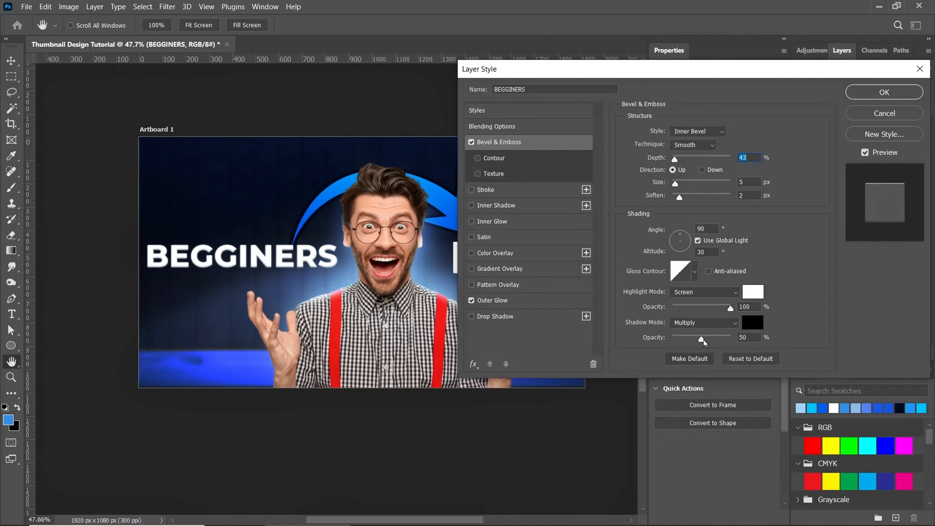
drag(701, 339, 706, 348)
click(884, 92)
scroll(475, 235, down, 1)
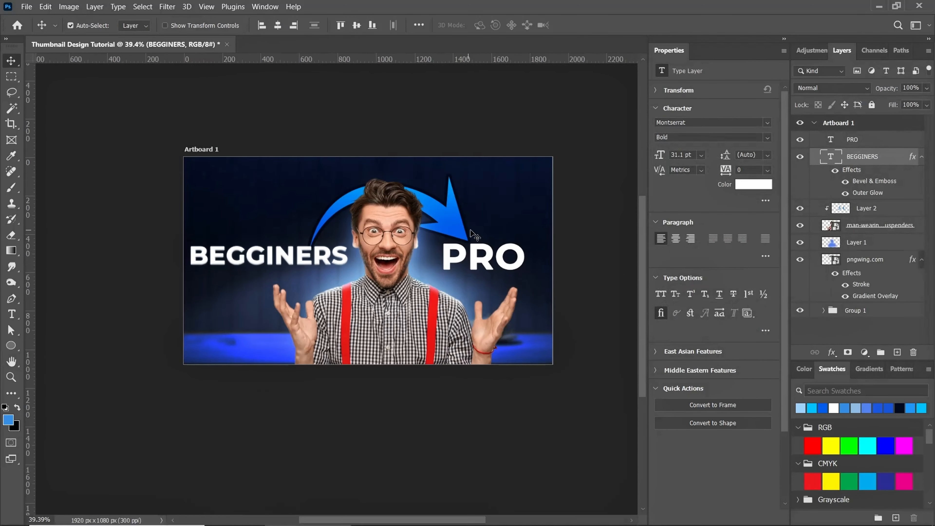
Add Bevel & Emboss and a linear blue-to-cyan Gradient Overlay at 90° to the PRO text
click(458, 262)
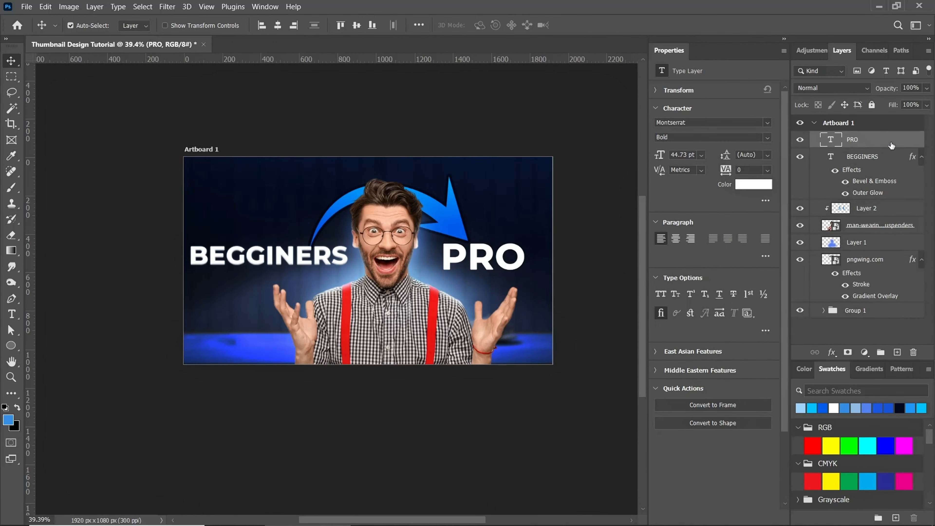
right_click(878, 147)
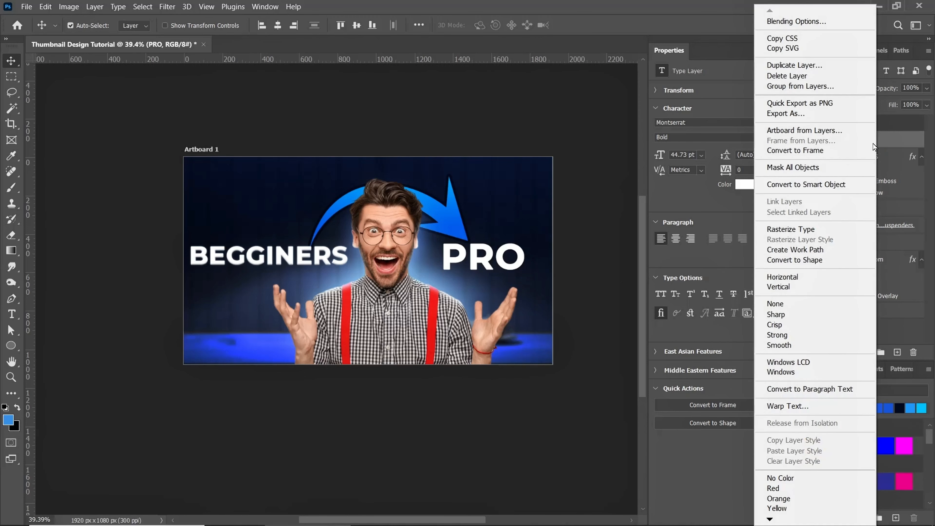
click(805, 25)
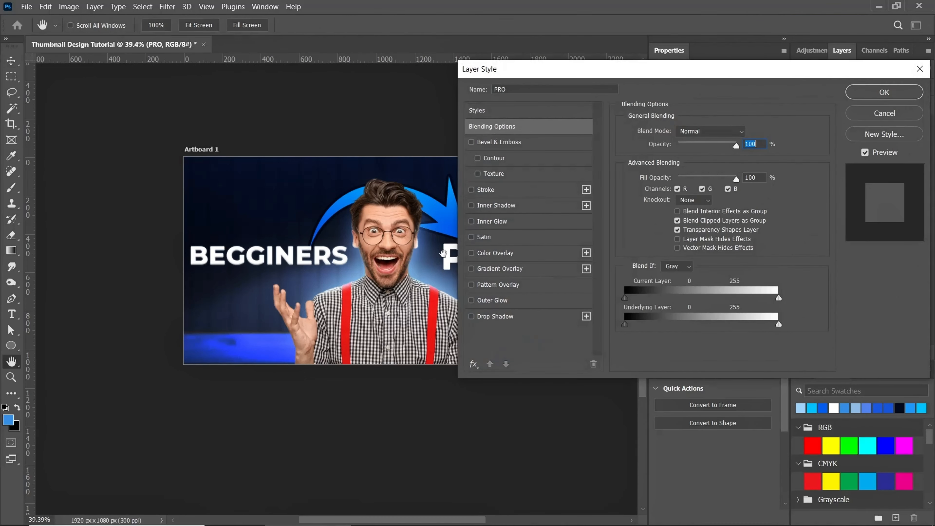
drag(334, 318, 223, 302)
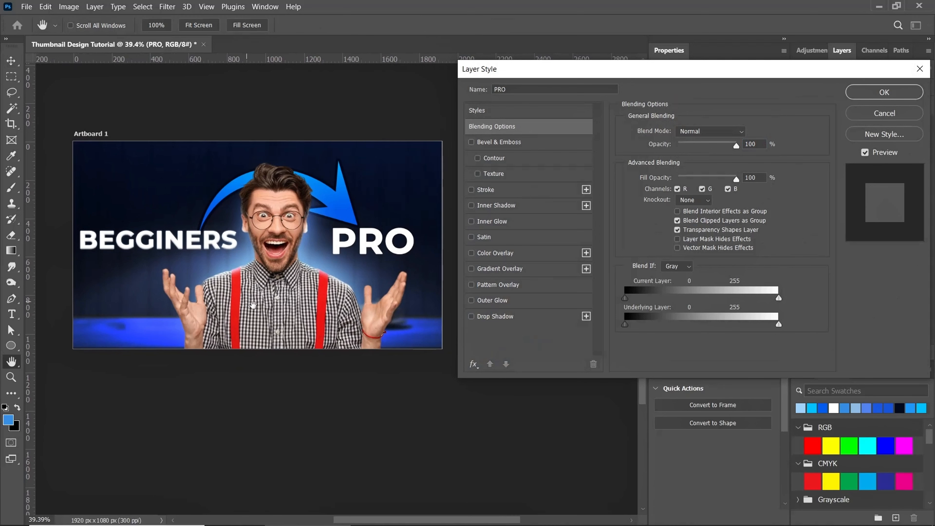
click(509, 143)
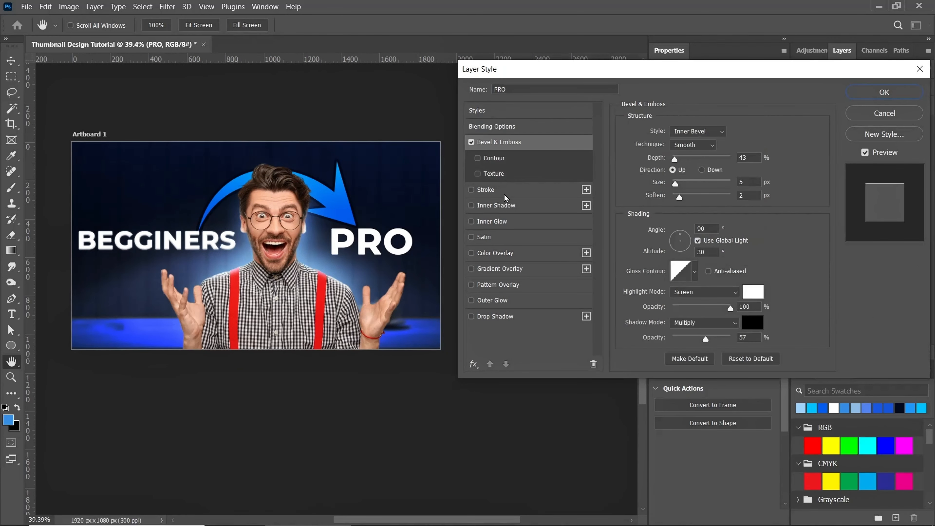
click(511, 273)
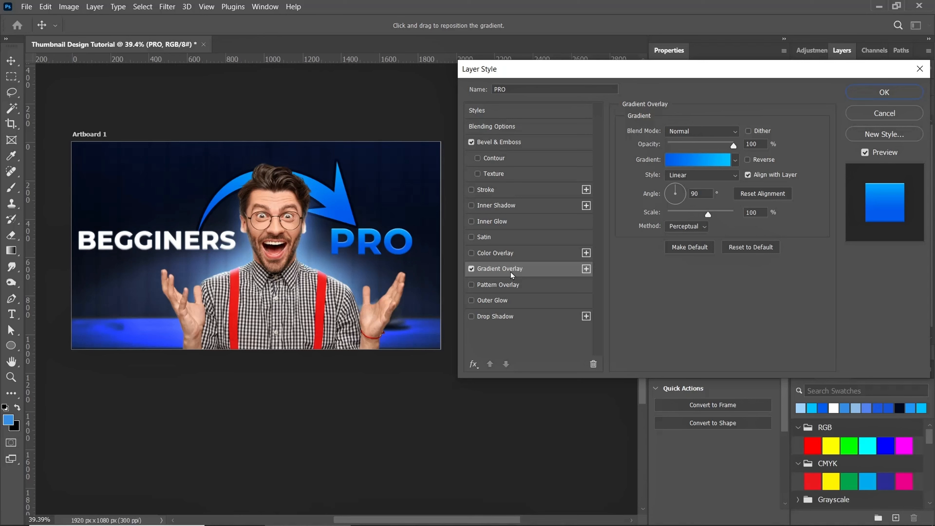
Give the PRO text an Outer Glow in blue 0670e6 with a size of 13 px
click(513, 299)
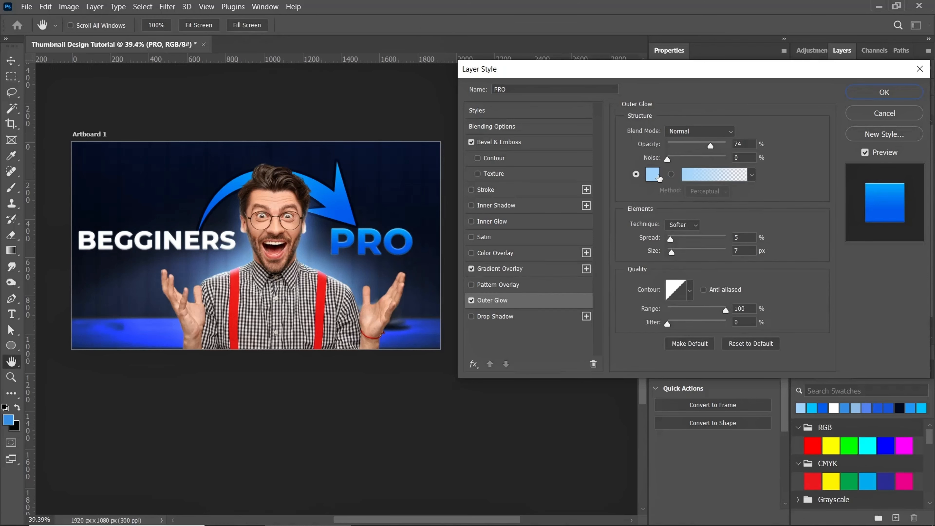
click(652, 175)
text(ffffff)
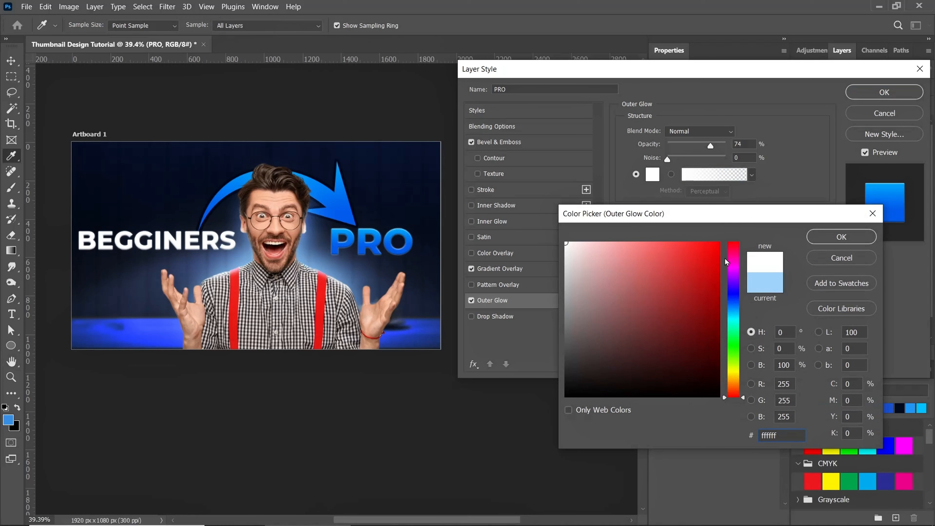
drag(734, 293, 736, 305)
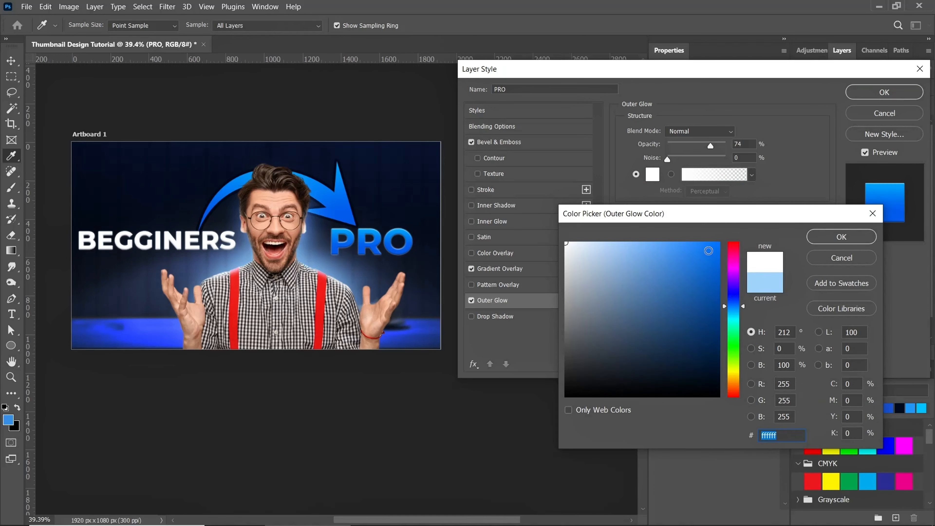
click(708, 252)
drag(707, 256, 726, 271)
click(716, 257)
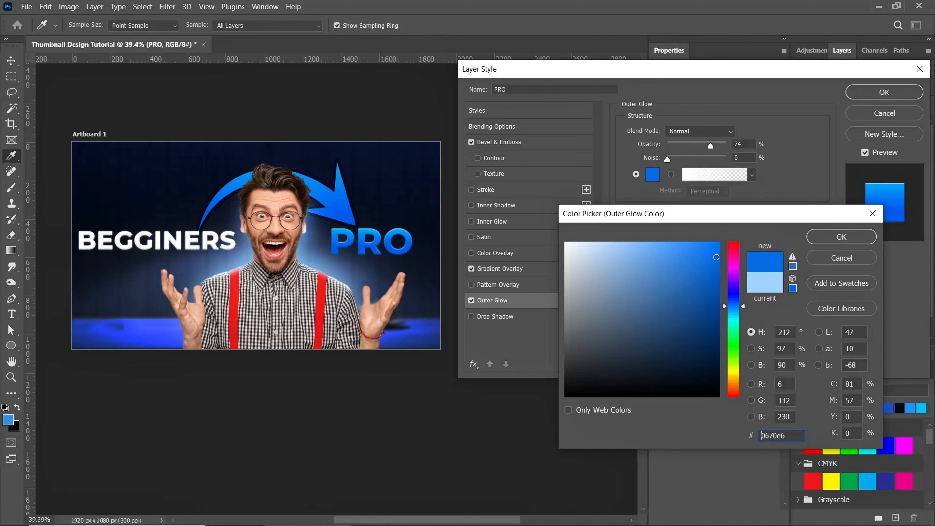
click(838, 238)
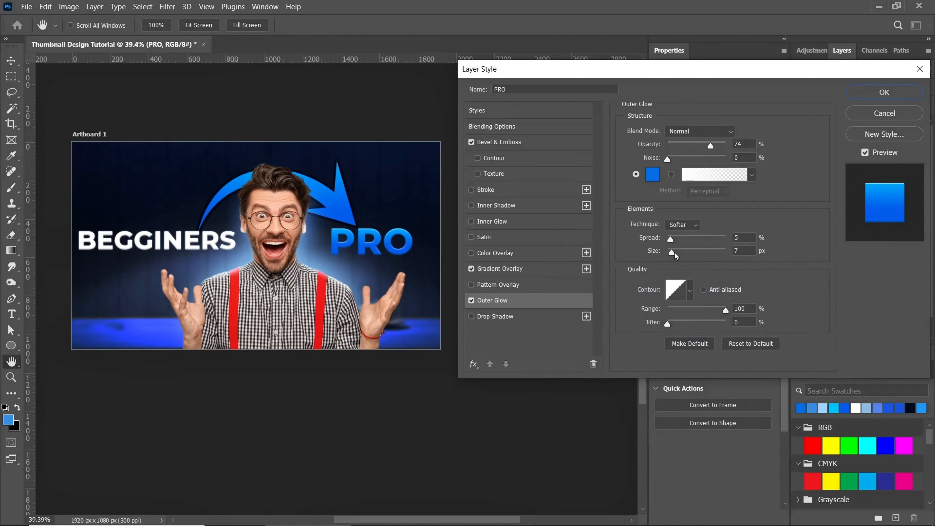
drag(675, 256, 676, 256)
Add a 13 px outside dark navy Stroke to PRO, and set its bevel to 74% depth and 75% highlight opacity
click(506, 194)
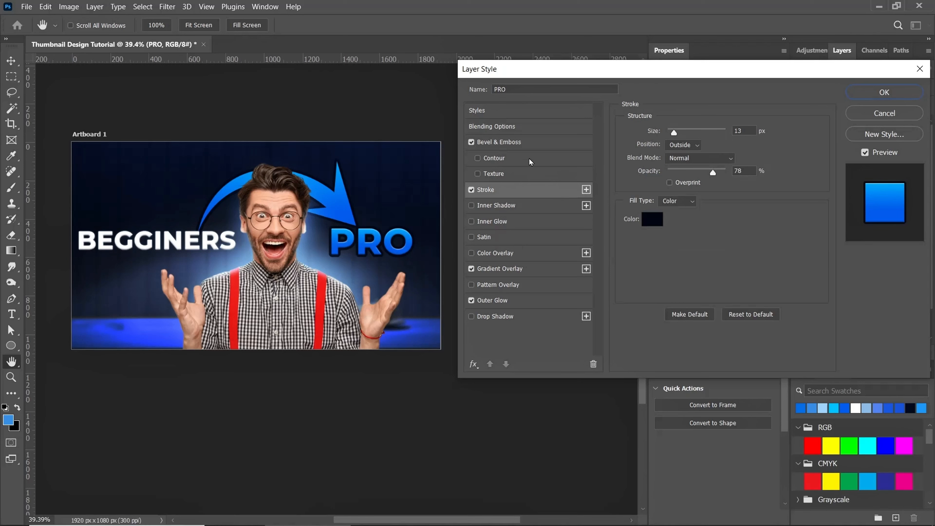
click(522, 144)
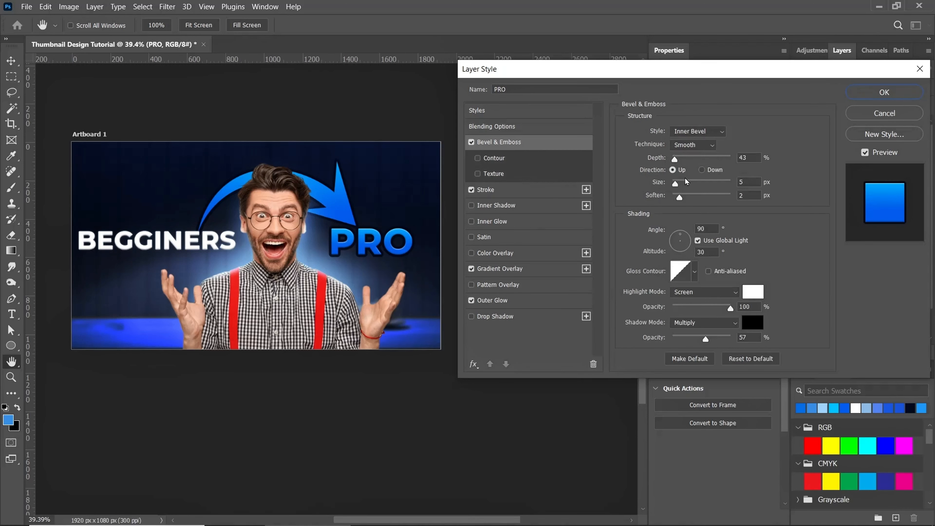
drag(675, 159, 679, 167)
drag(729, 311, 716, 311)
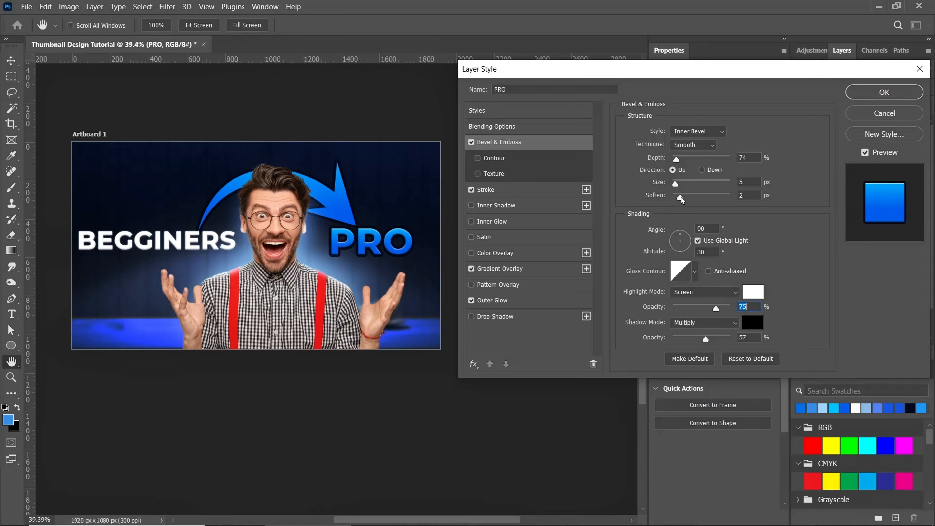
drag(681, 198, 680, 198)
Set PRO's Outer Glow to 63% range, 20% spread and 46 px size, and apply the layer style
click(506, 302)
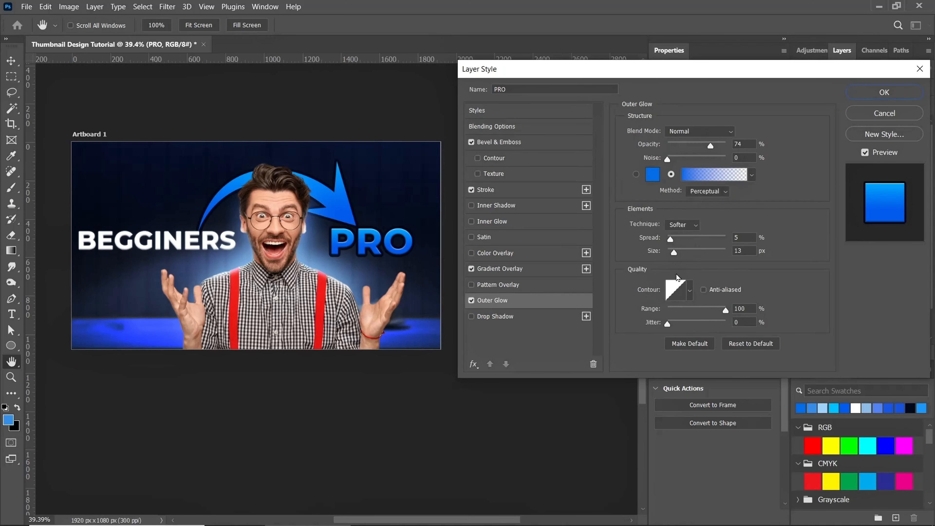
drag(725, 310, 705, 317)
mouse_move(672, 243)
mouse_down()
mouse_move(690, 246)
mouse_move(681, 245)
mouse_move(683, 260)
mouse_move(677, 238)
mouse_move(681, 248)
mouse_up()
key(shift+Tab)
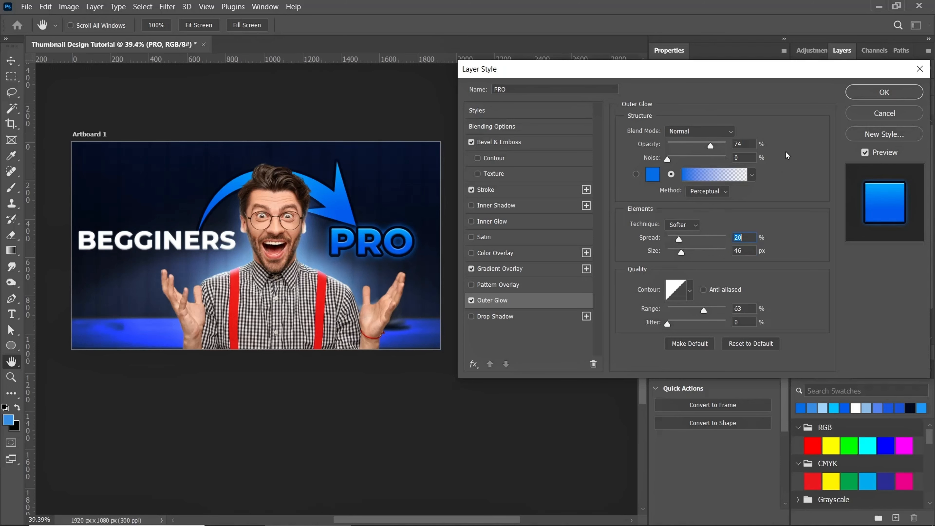
click(882, 93)
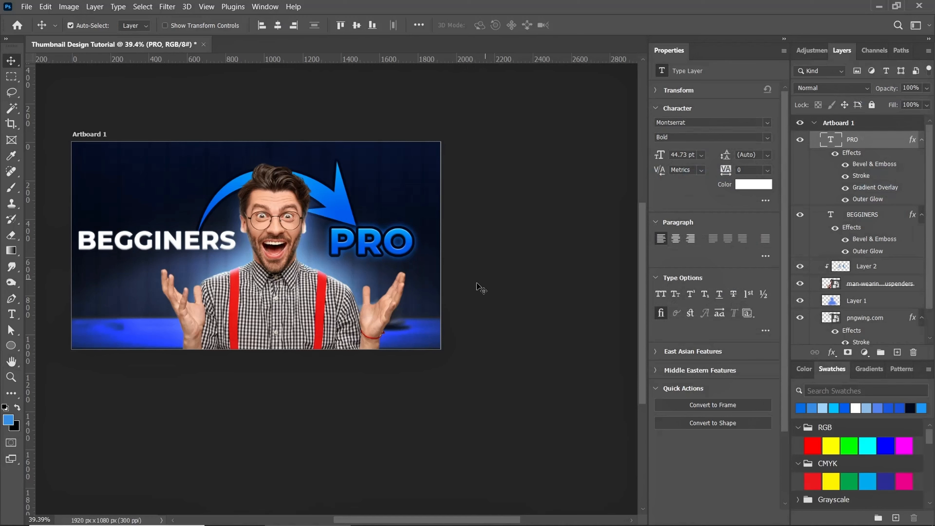
drag(217, 310, 328, 285)
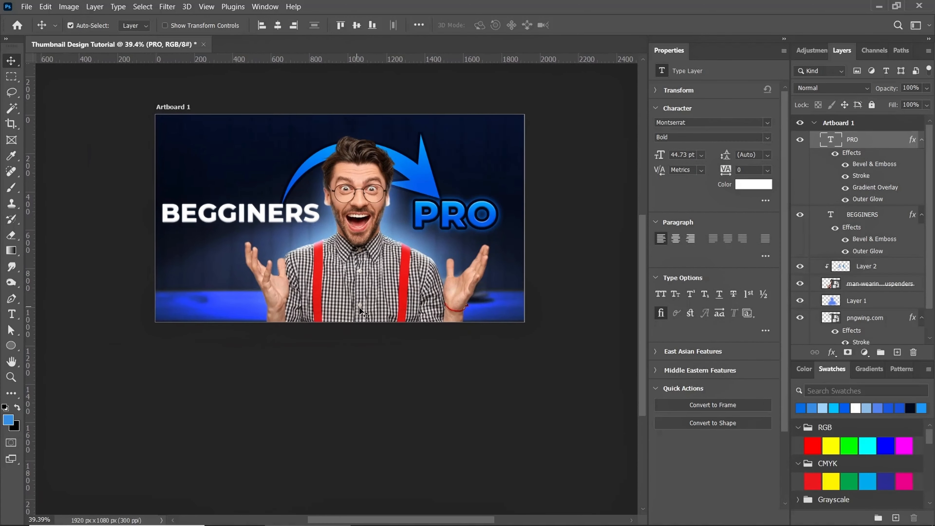
Create a new layer above PRO and set the Brush foreground color to a dark navy sampled from the background
click(897, 352)
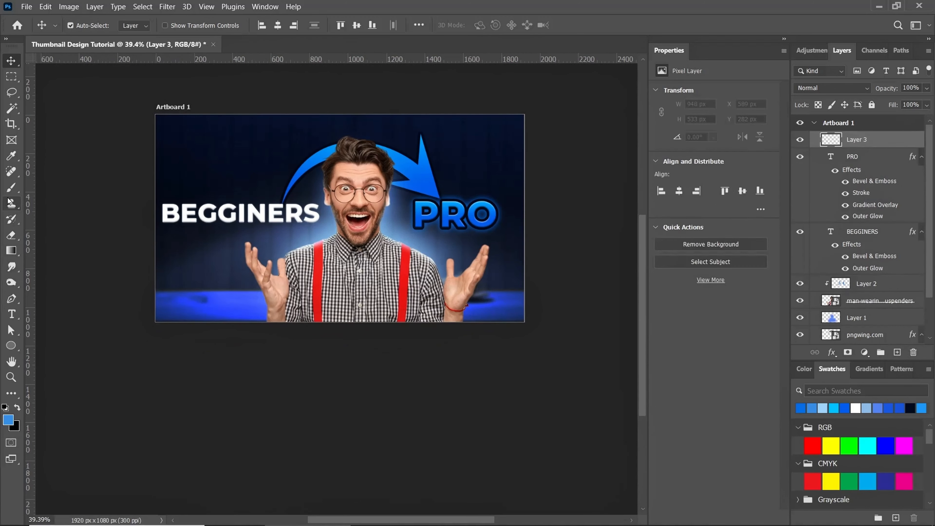
click(11, 188)
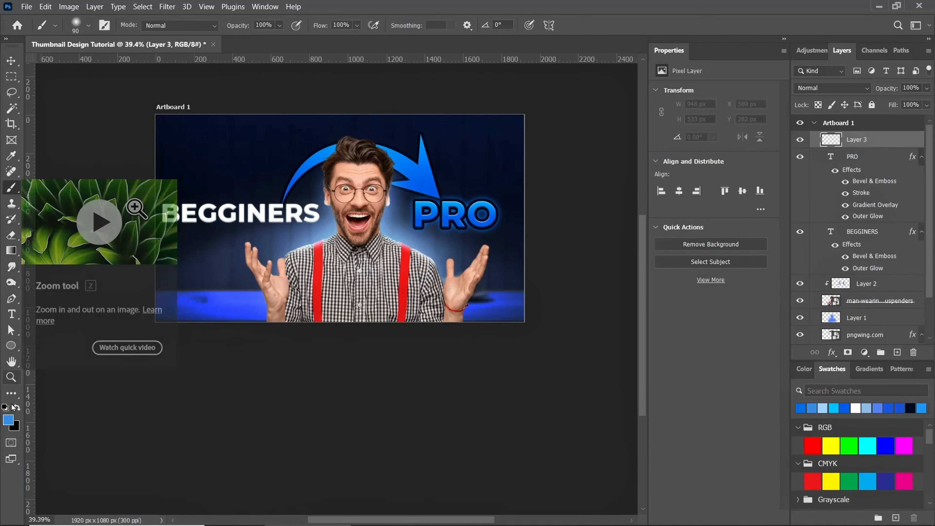
click(8, 420)
click(246, 160)
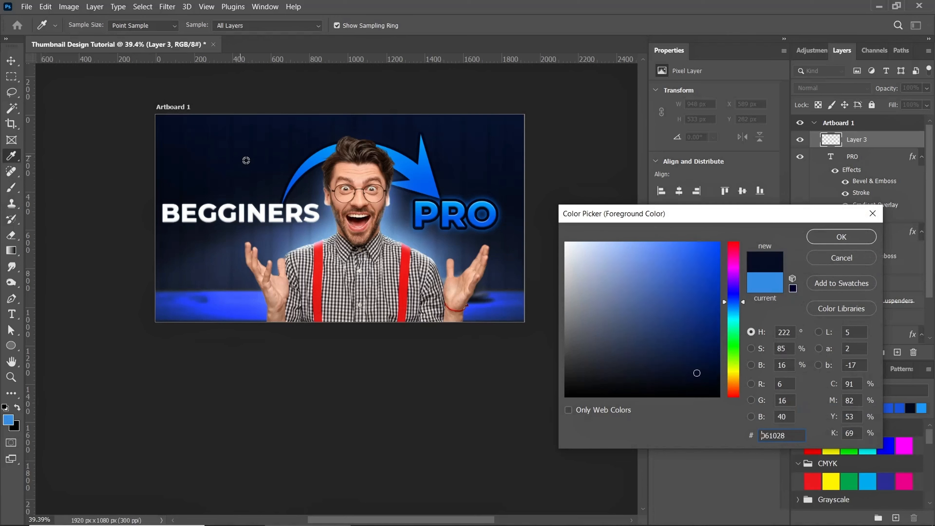
drag(702, 385, 700, 370)
click(824, 238)
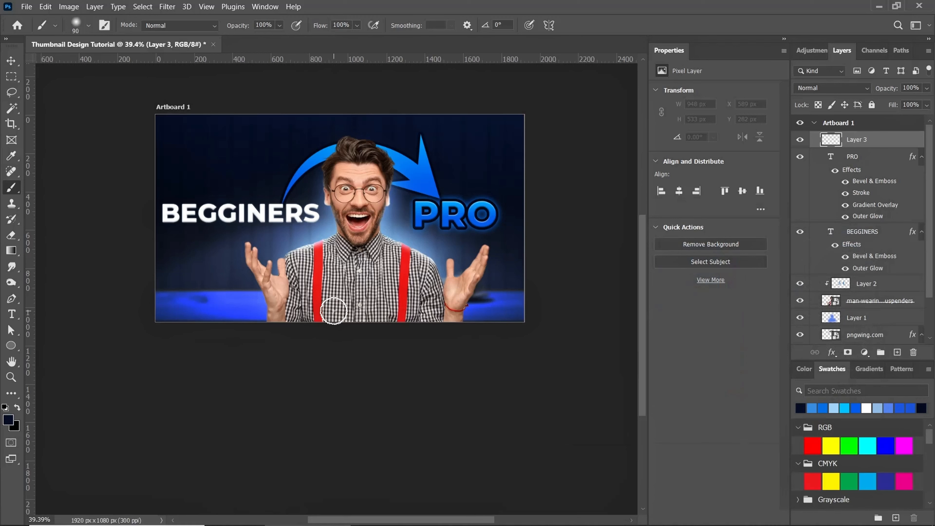
Enlarge the soft brush to 500 px and paint a straight dark navy fade across the artboard's bottom edge
key(bracketright)
key(bracketright)
key(bracketright)
key(bracketright)
key(bracketright)
key(bracketright)
key(bracketright)
key(bracketright)
key(bracketright)
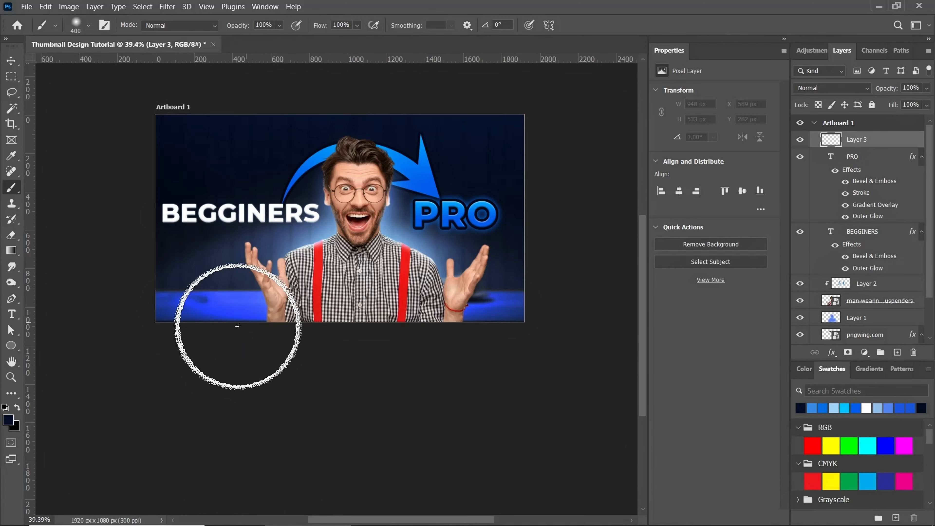
click(121, 323)
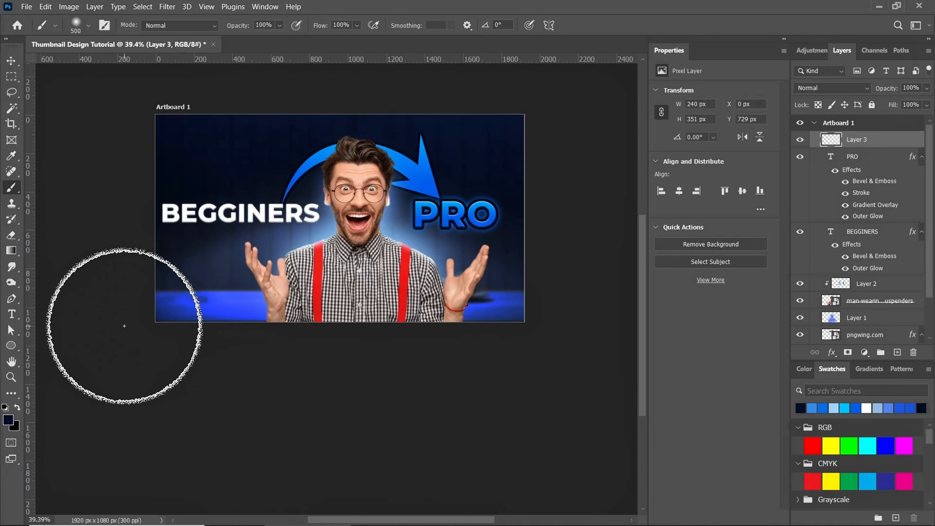
shift+click(537, 329)
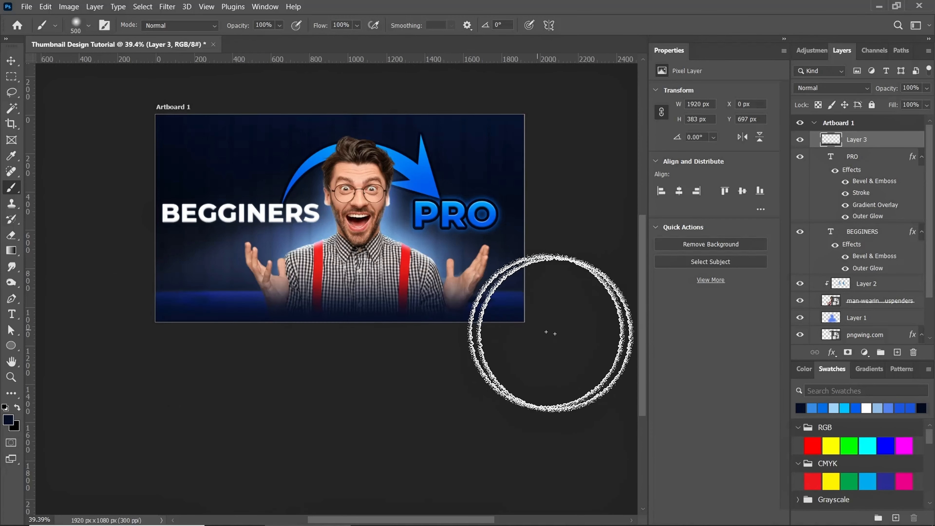
Set the bottom fade layer to 68% opacity, shift it slightly down and shorten it to about 315 px tall
click(11, 61)
mouse_move(893, 89)
mouse_down()
mouse_move(865, 97)
mouse_move(873, 99)
mouse_up()
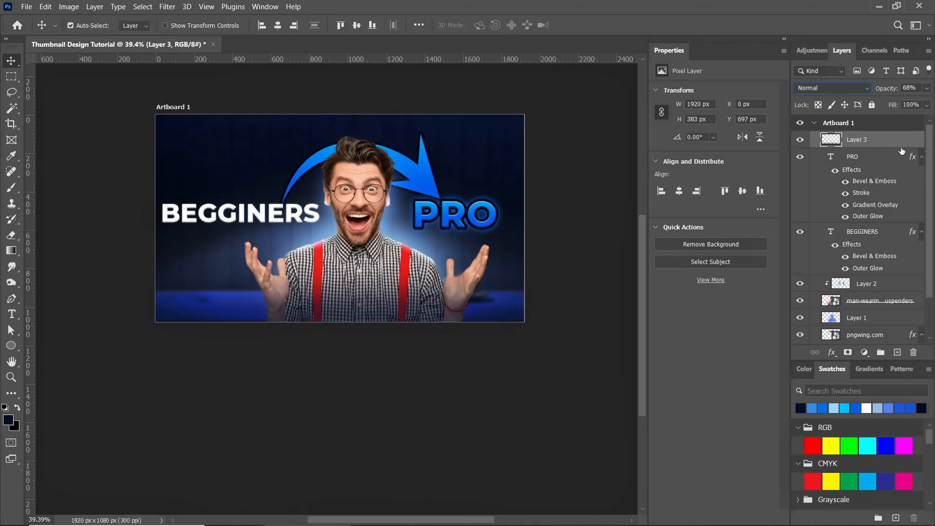
drag(362, 312, 364, 320)
key(ctrl+t)
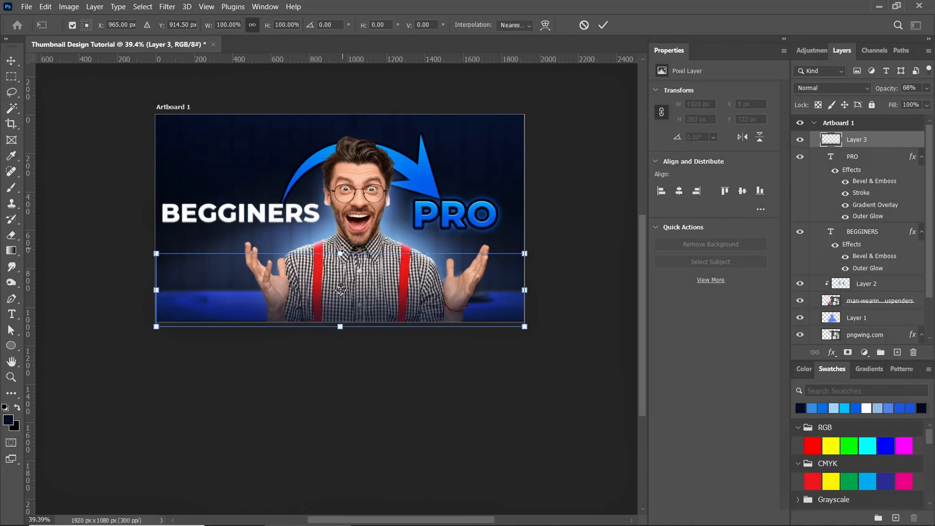
drag(342, 248, 341, 264)
drag(340, 327, 341, 328)
click(602, 25)
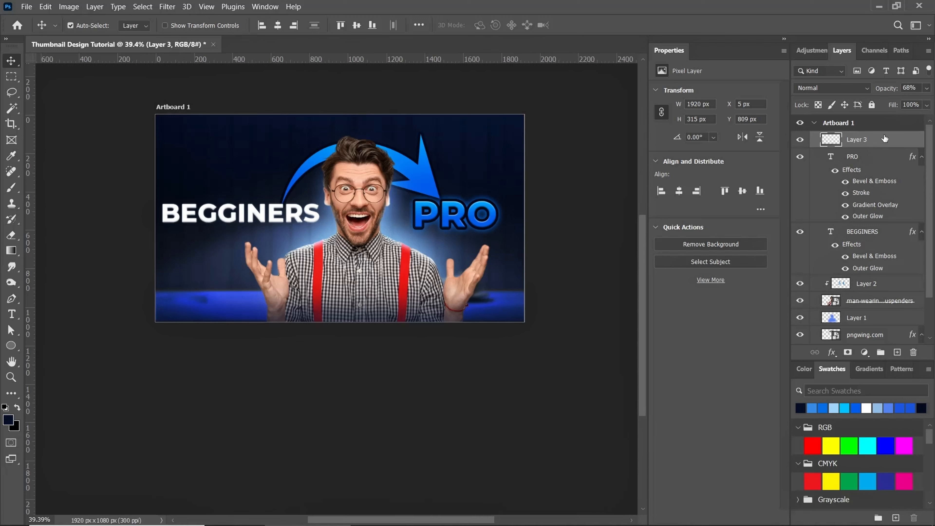
Stamp all visible layers into a new layer at the top of the artboard and convert it to a Smart Object
key(ctrl)
key(ctrl+shift+alt+e)
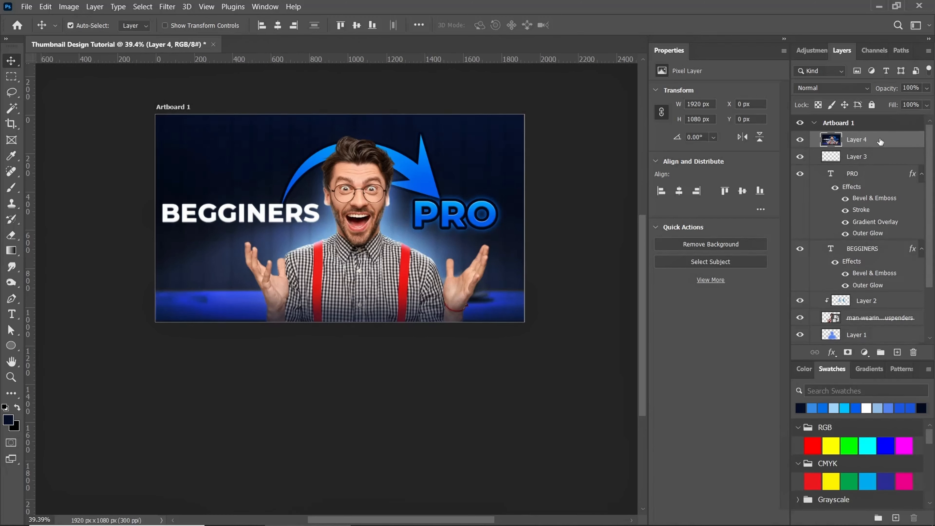
right_click(880, 142)
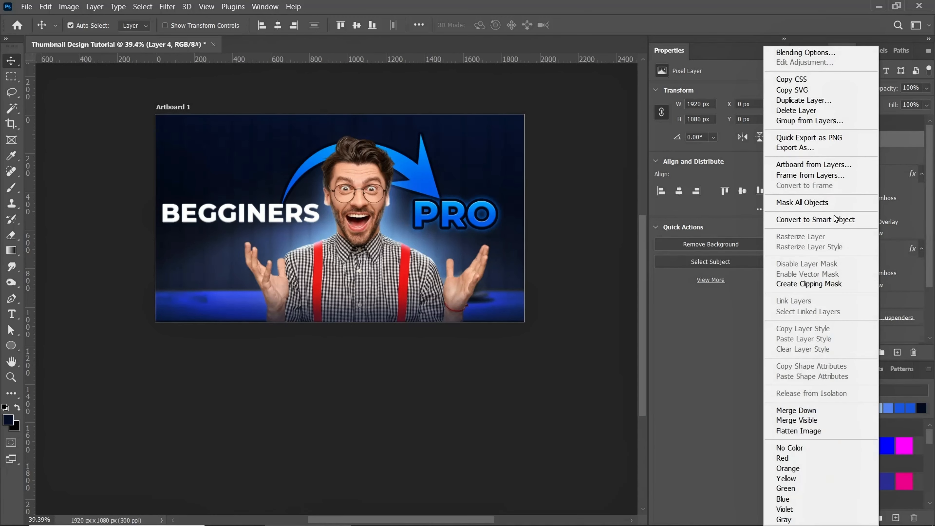
click(829, 220)
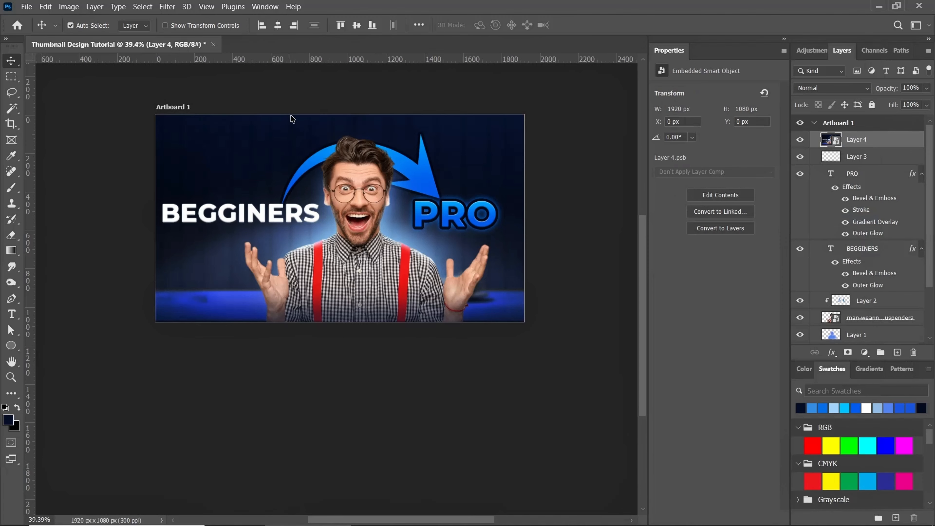
Start the Camera Raw Filter on the merged layer with Contrast +7, Highlights -19 and Shadows +18, and adjust Whites and Blacks
key(ctrl+plus)
click(167, 7)
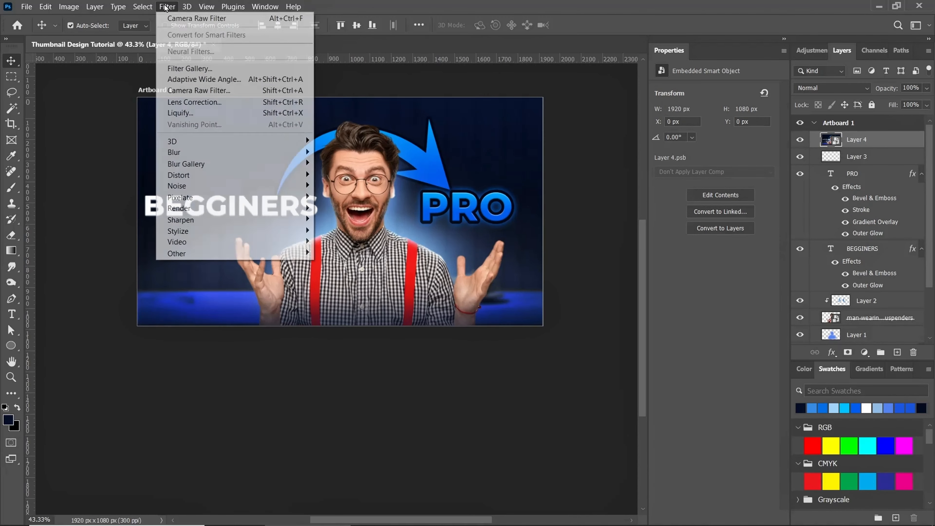
click(188, 92)
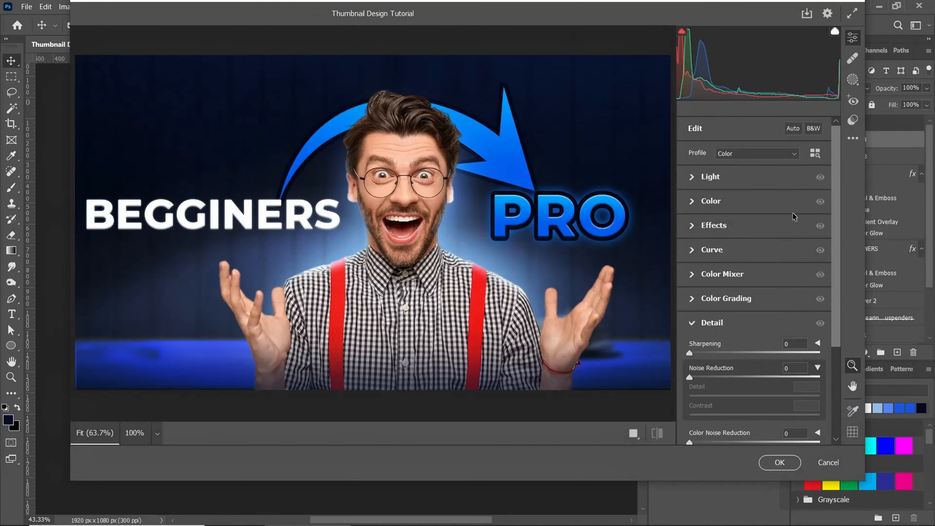
click(691, 176)
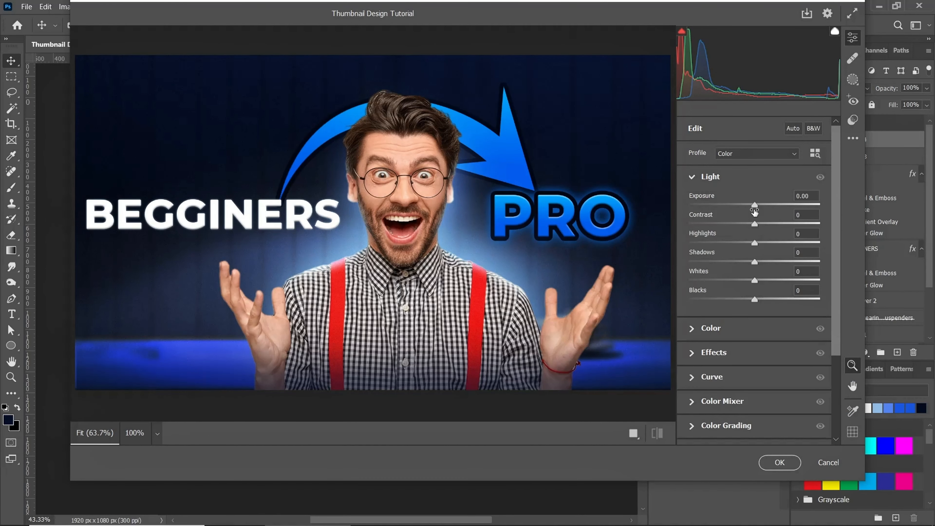
drag(756, 225, 767, 265)
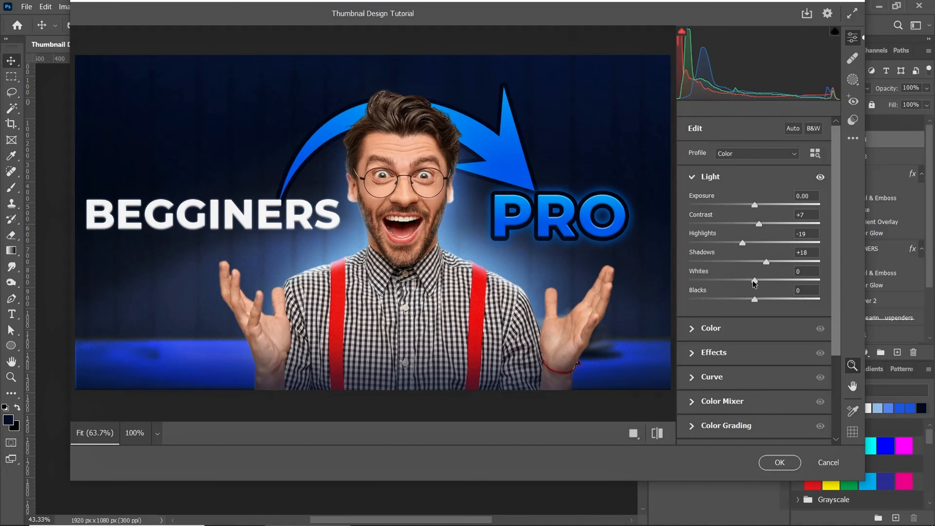
mouse_move(755, 283)
mouse_down()
mouse_move(745, 283)
mouse_move(747, 300)
mouse_up()
Set the Camera Raw color values to Temperature -12, Tint -11, Vibrance +20 and Saturation +18
click(694, 329)
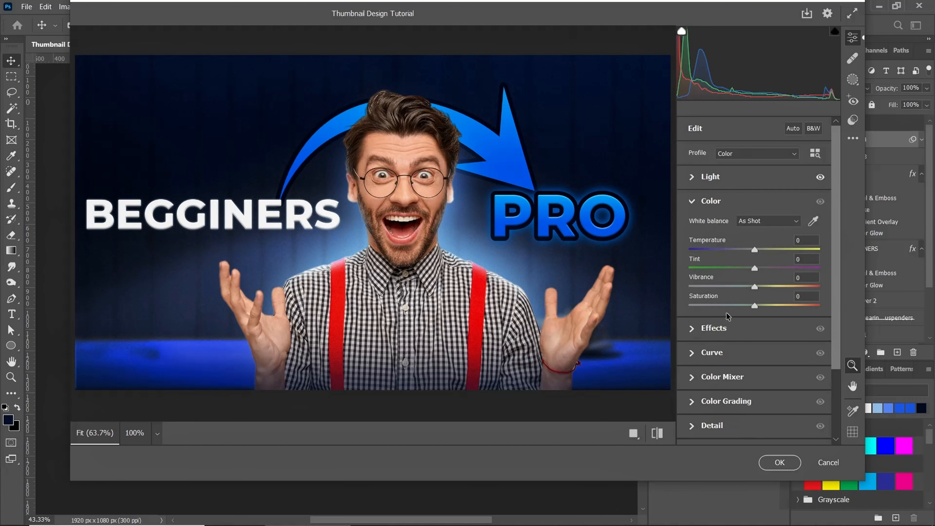
drag(754, 250, 766, 315)
scroll(388, 245, down, 1)
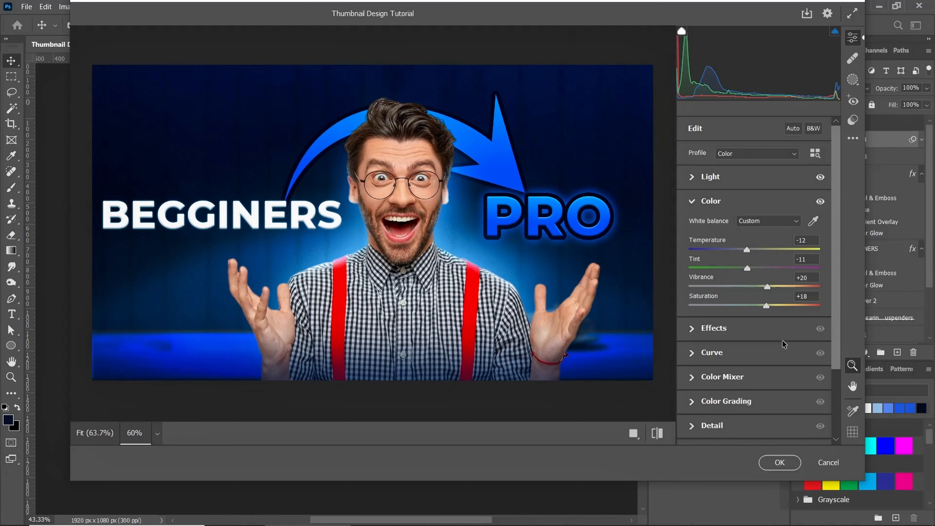
Set the Camera Raw effects to Texture +15, Clarity +13, Dehaze +7, Vignette +2 and Grain 7
click(691, 329)
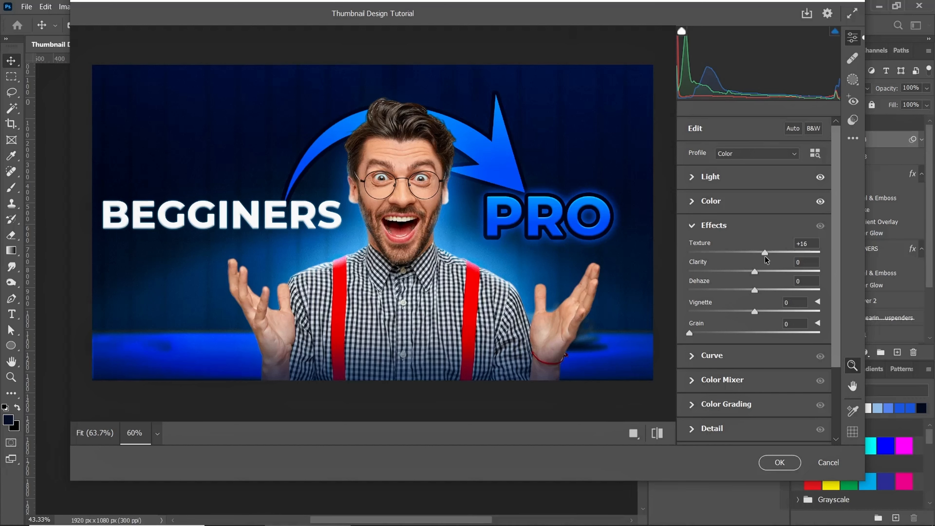
drag(766, 257, 765, 279)
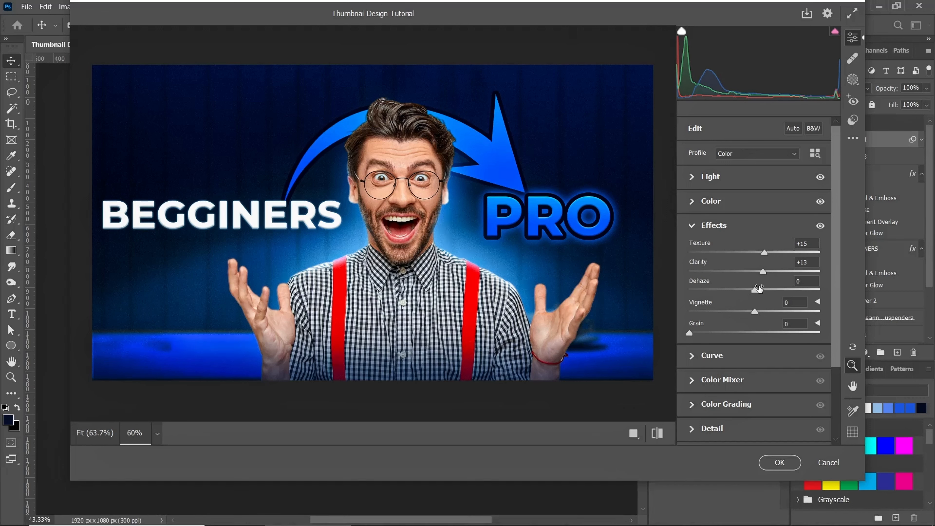
click(754, 293)
drag(756, 309, 755, 313)
scroll(700, 335, down, 5)
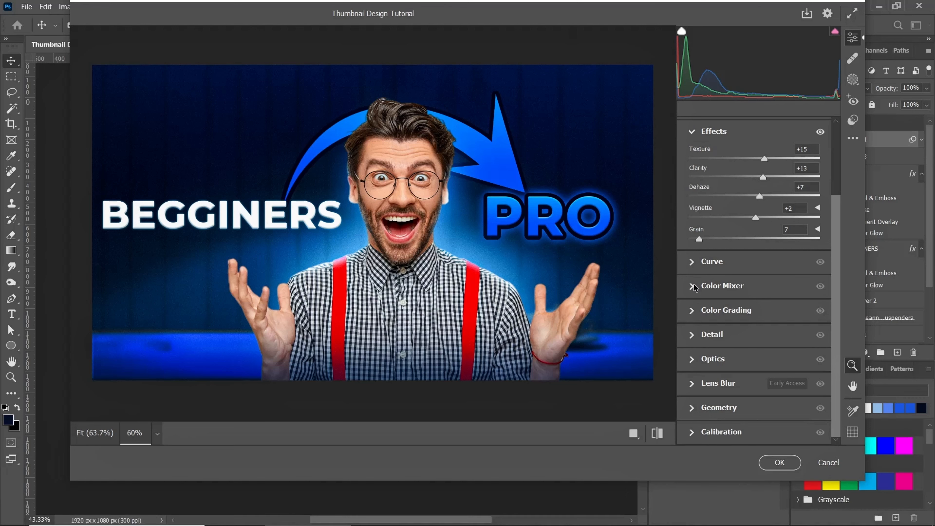
Raise the Color Mixer saturation of Aquas to +74 and Blues to +25
click(694, 292)
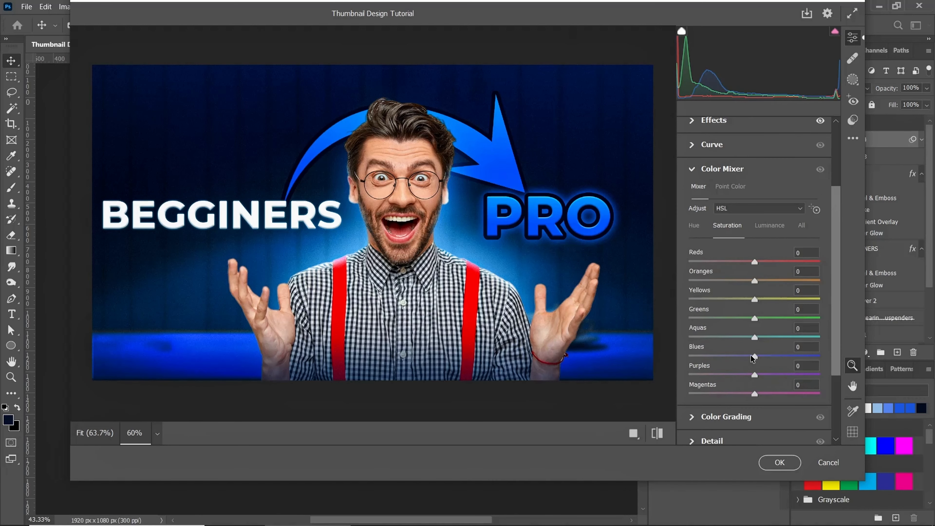
drag(754, 356, 773, 368)
scroll(742, 380, down, 3)
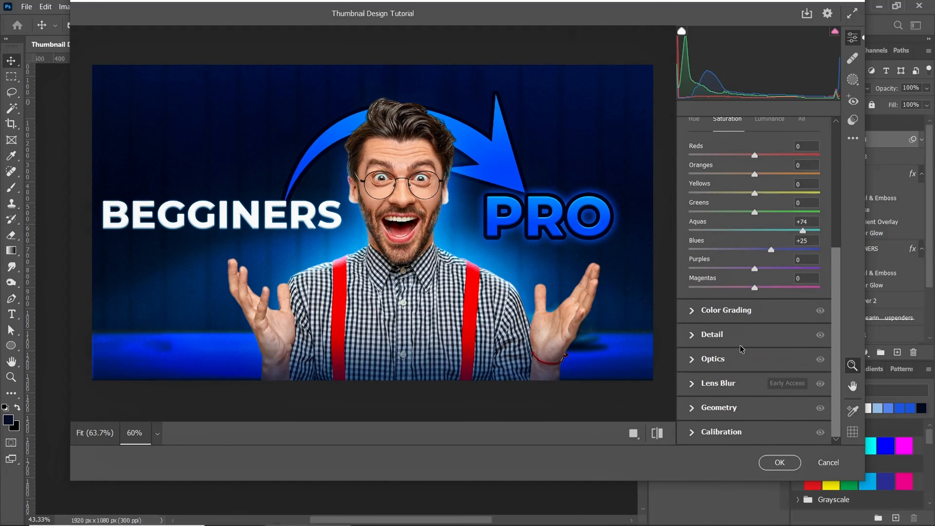
In Color Grading, set the midtones luminance to 26, lower the shadows luminance slightly and raise the highlights luminance
click(691, 311)
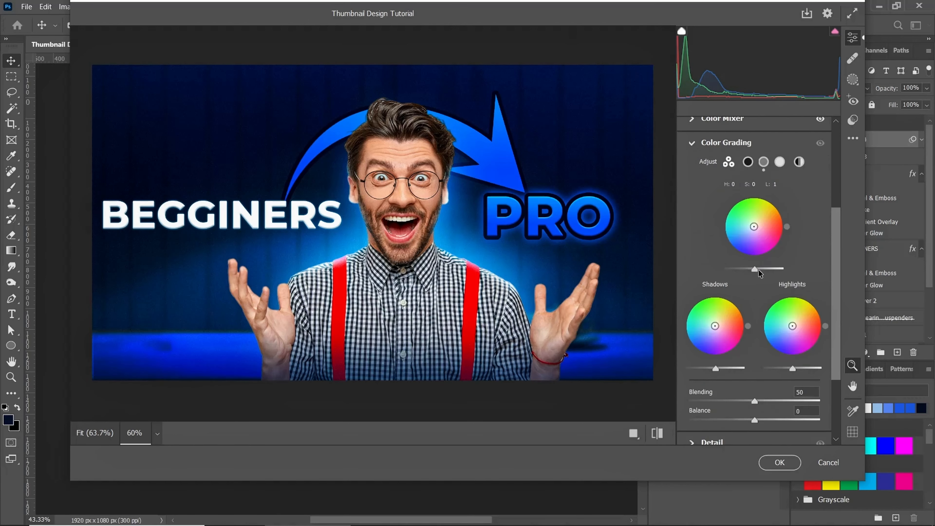
drag(758, 270, 762, 270)
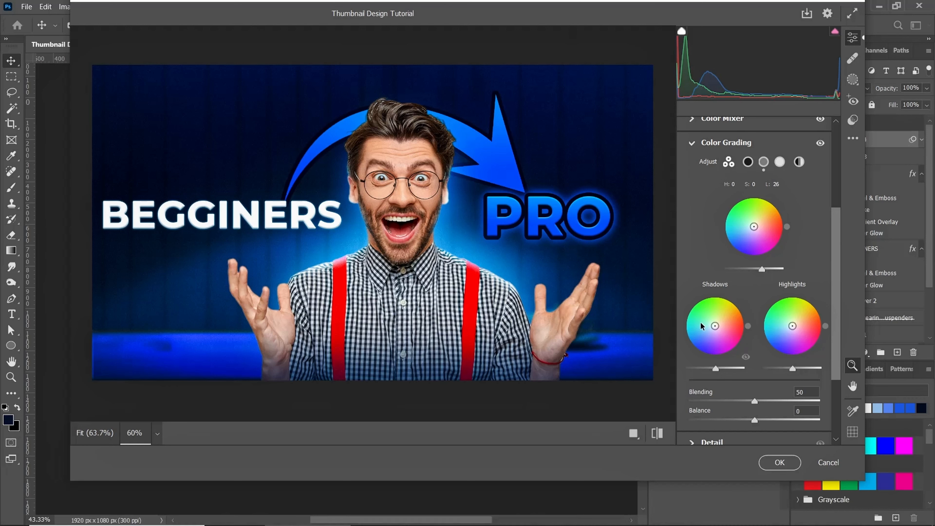
drag(715, 370, 714, 367)
drag(792, 368, 803, 370)
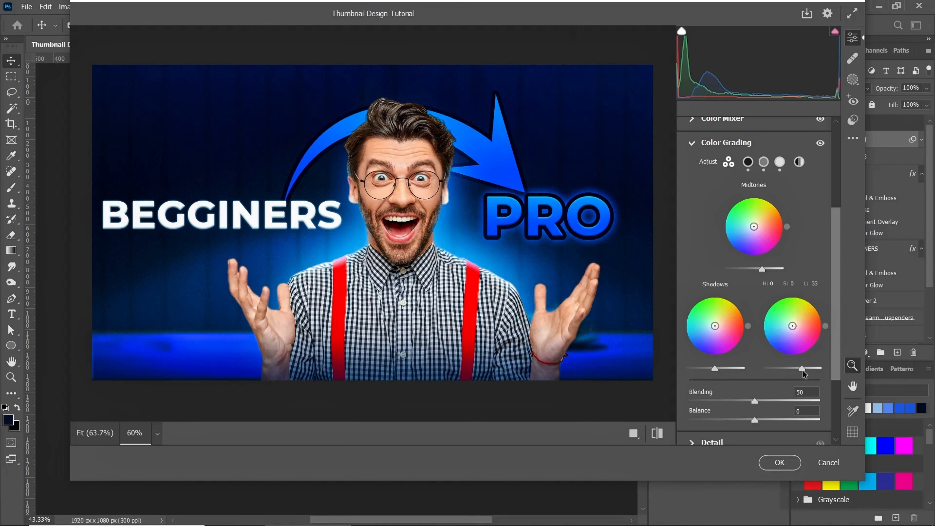
Set Sharpening 32, Noise Reduction 24 with Detail 69 and Contrast 7, and Color Noise Reduction 13, and apply the Camera Raw Filter
scroll(751, 361, down, 3)
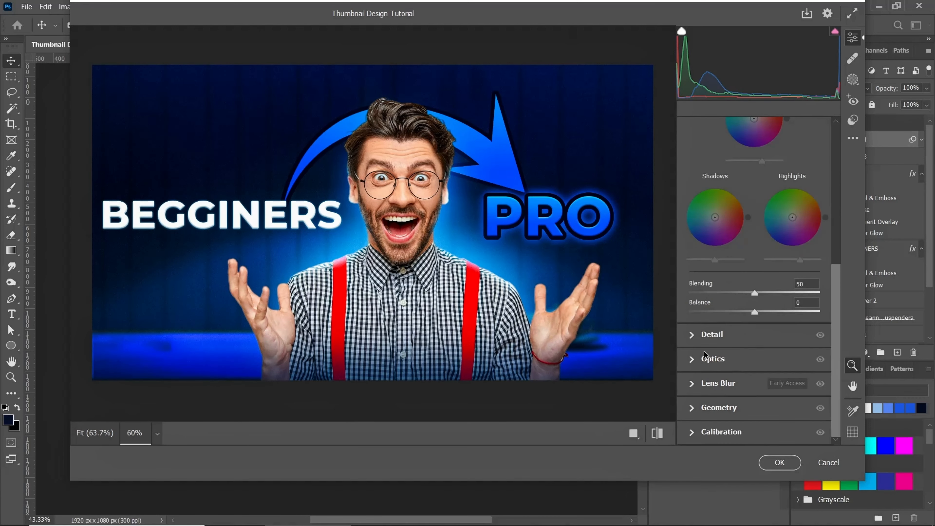
click(691, 336)
drag(691, 241, 724, 269)
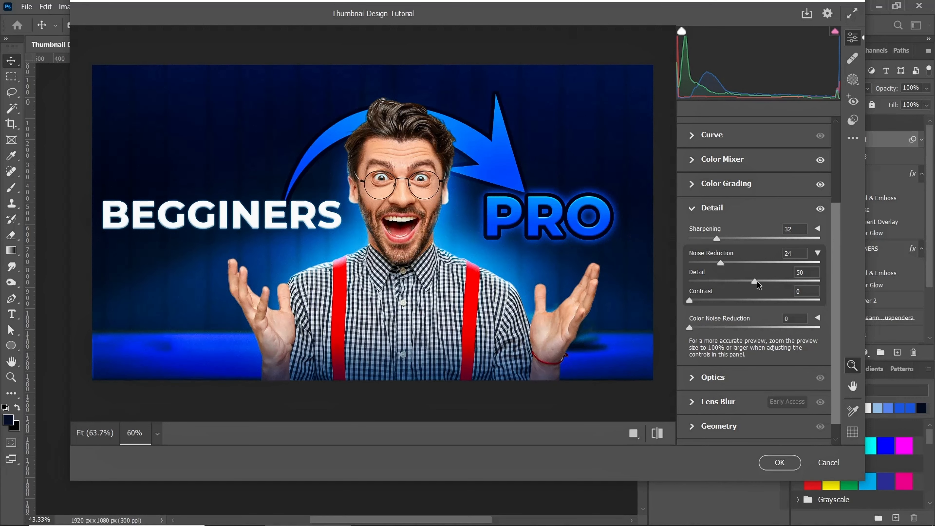
drag(816, 291, 829, 292)
drag(690, 328, 707, 332)
drag(820, 281, 780, 281)
scroll(605, 283, down, 2)
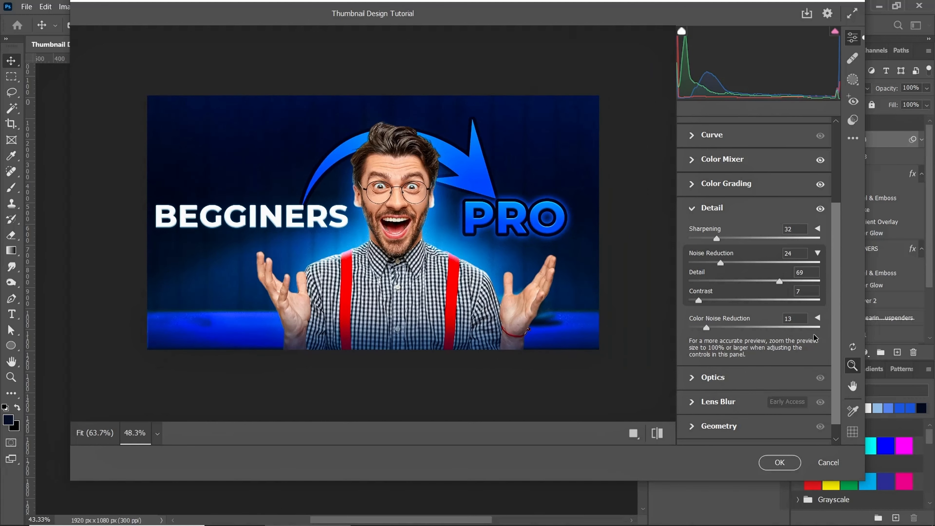
scroll(768, 281, down, 1)
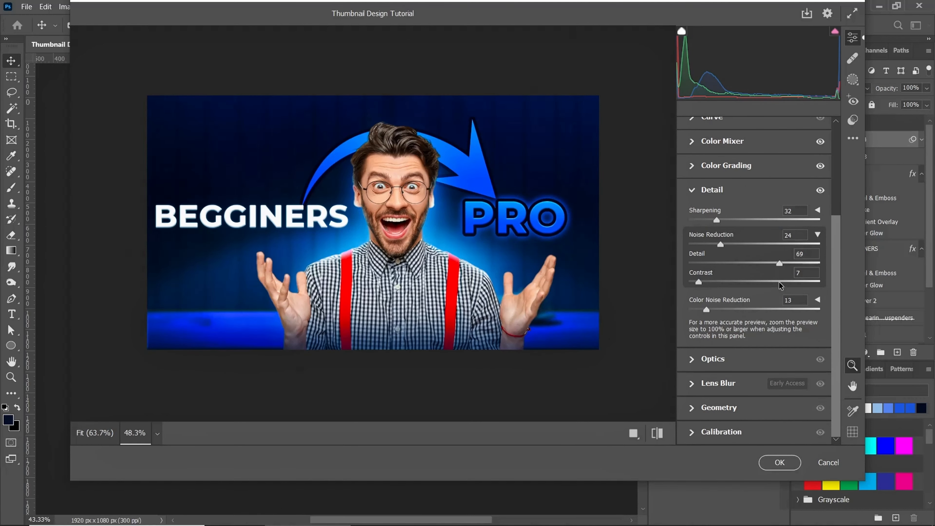
click(783, 462)
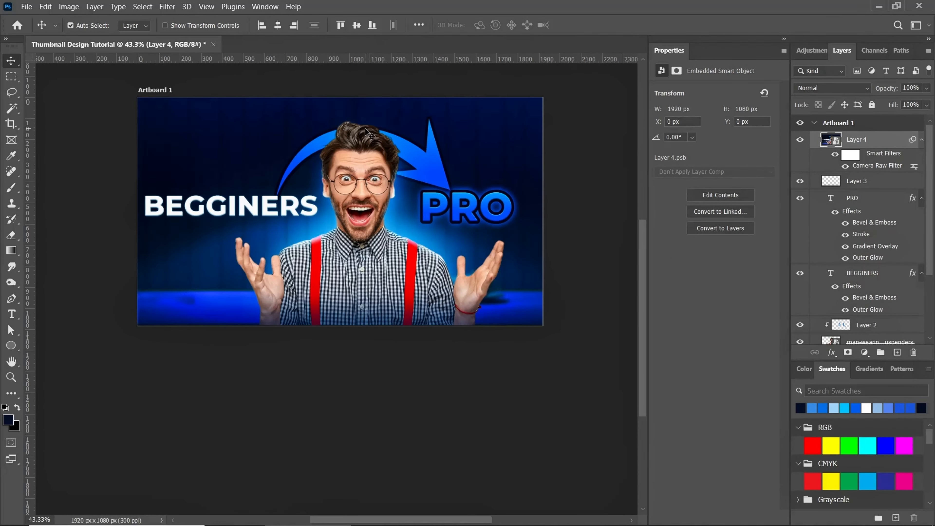
Compare the enlarged thumbnail with and without the merged layer's Camera Raw smart filter
scroll(365, 133, up, 1)
click(785, 38)
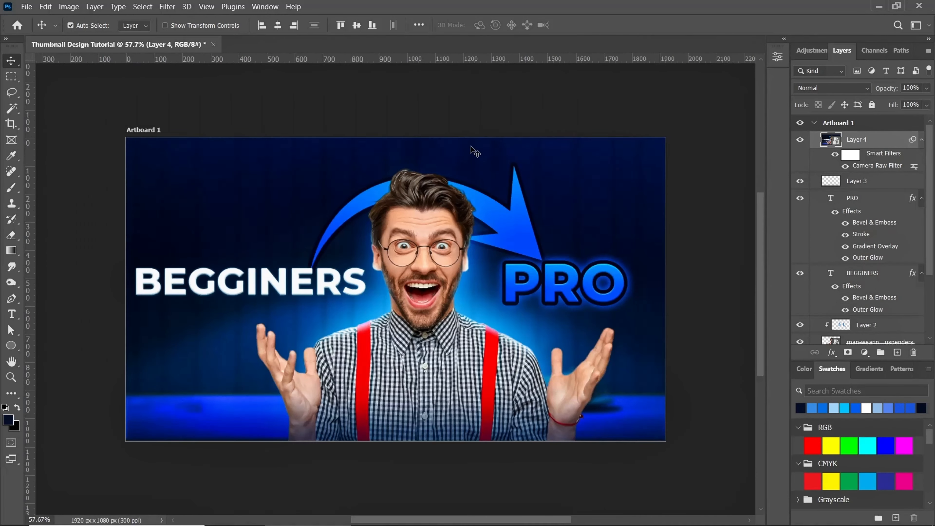
scroll(402, 284, up, 1)
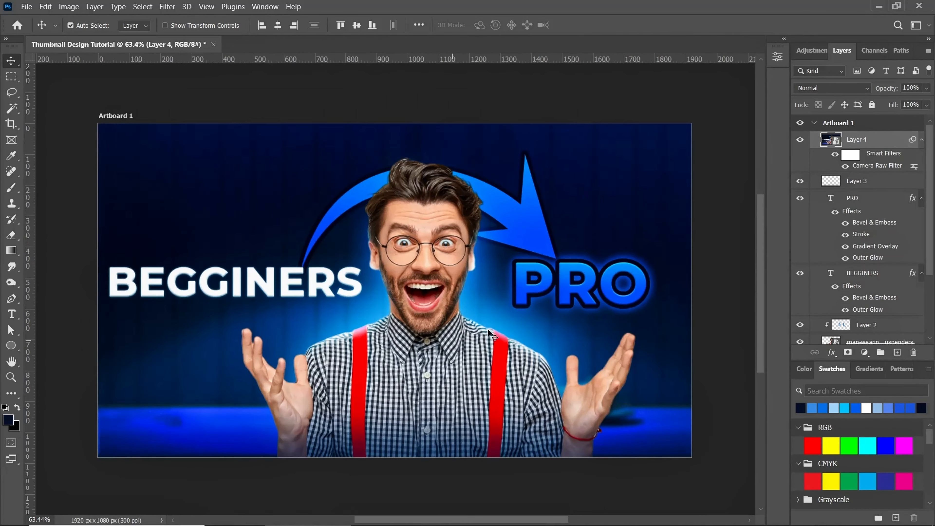
click(835, 155)
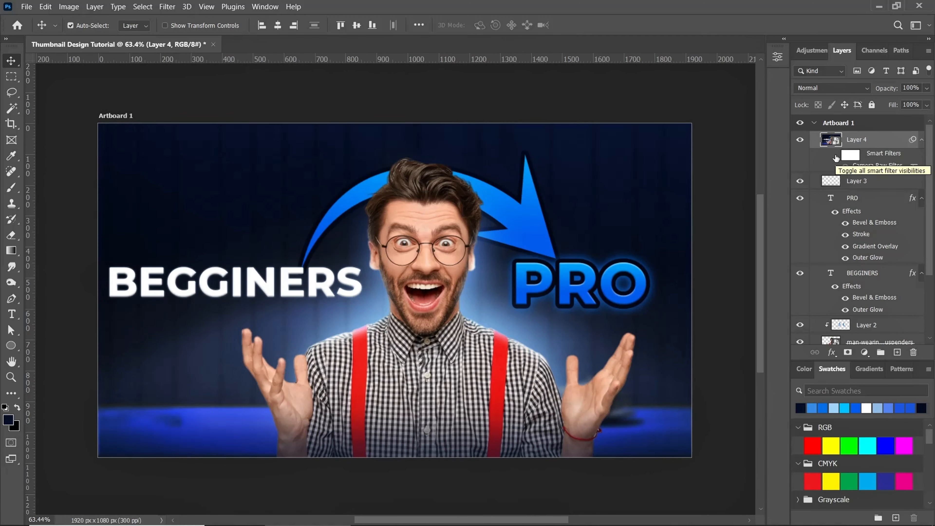
click(835, 155)
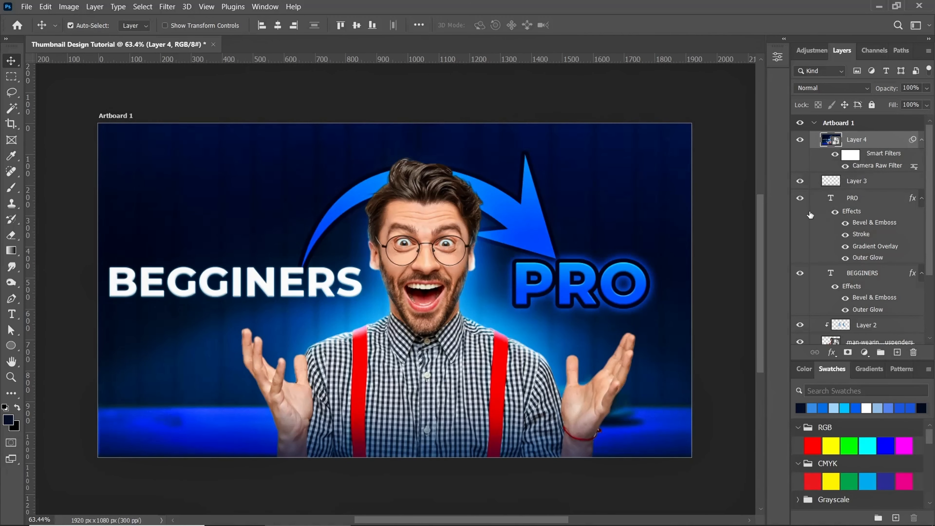